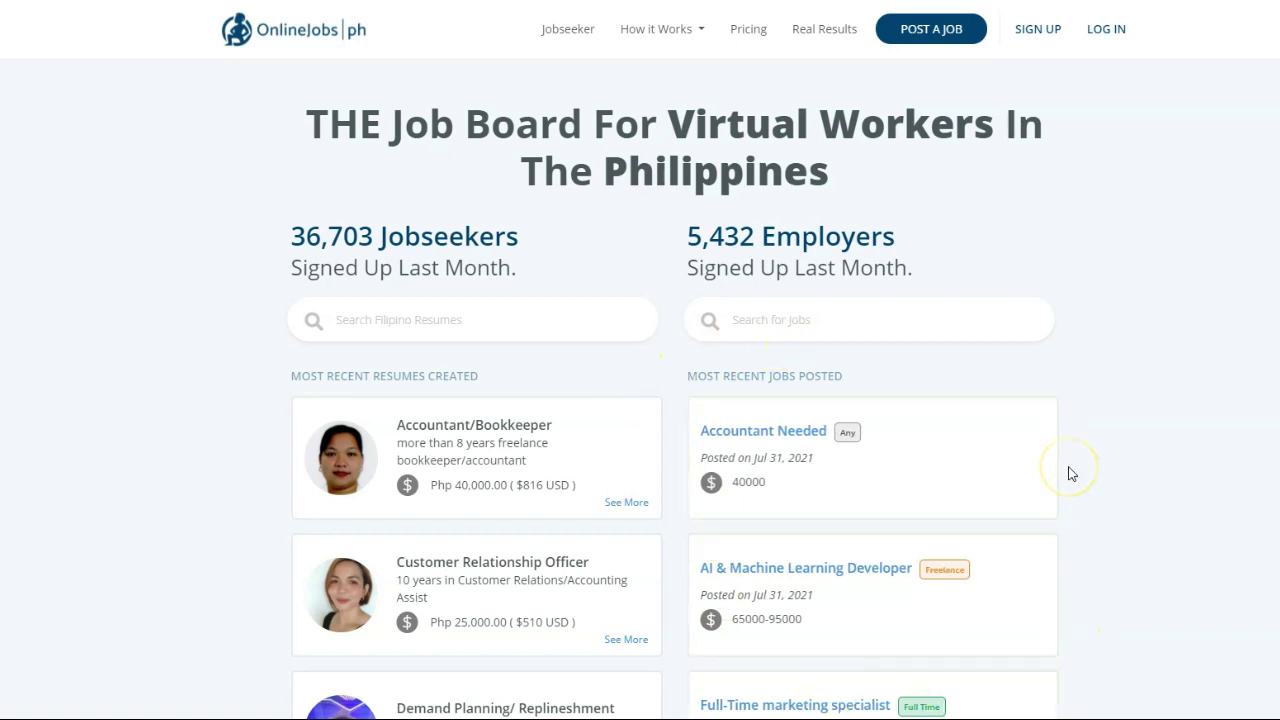
Open the sign-up page and review the worker registration form's fields, Filipino worker declaration, security question and agreement checkboxes
left_click(1041, 36)
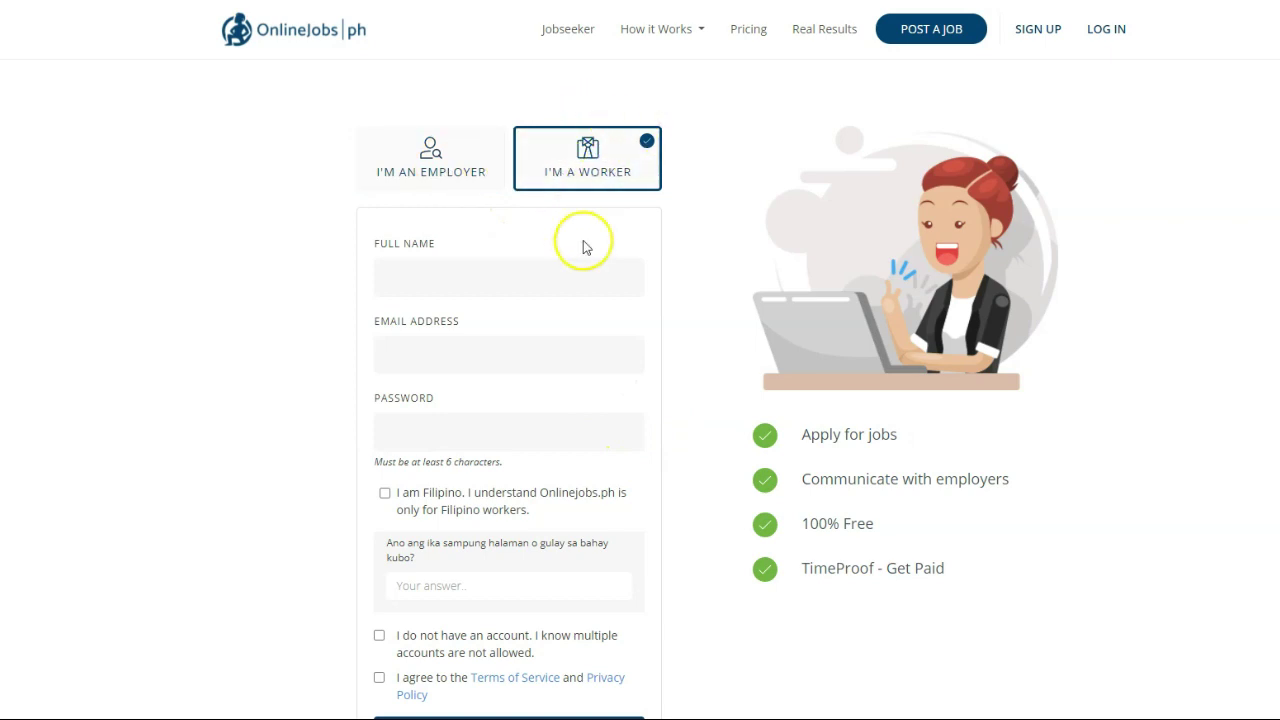
scroll(699, 436, "down", 1)
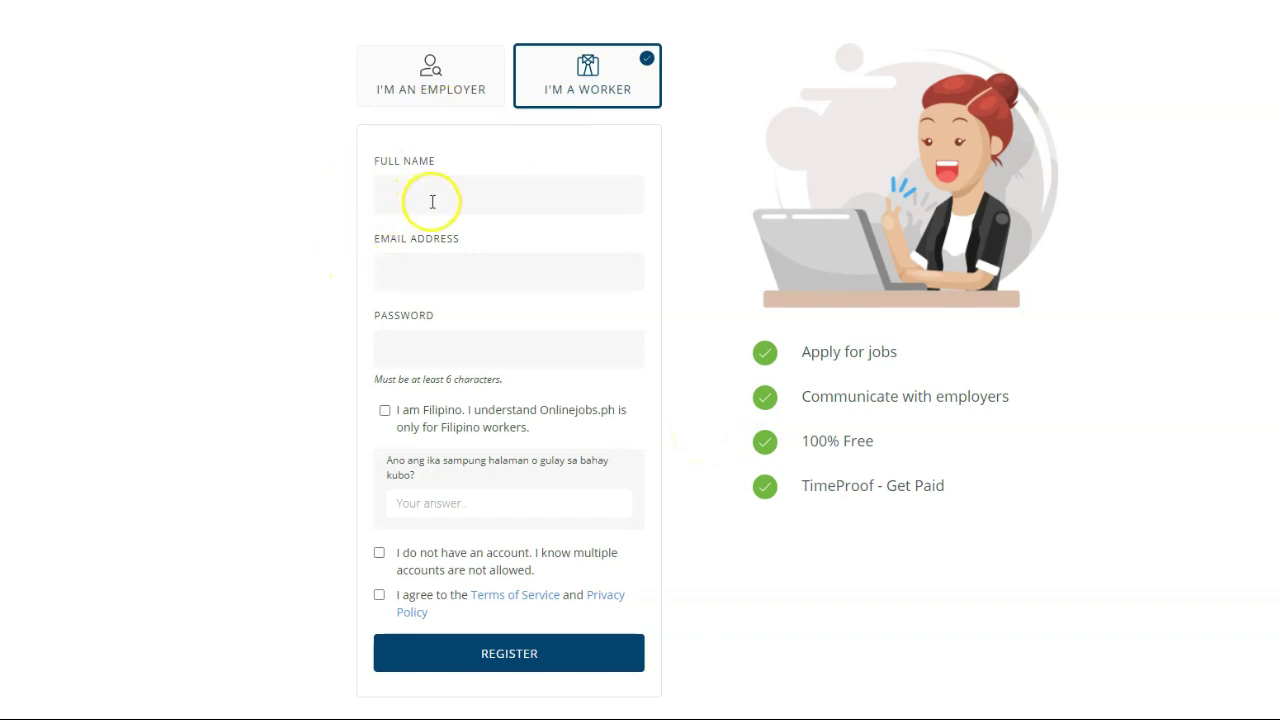
scroll(486, 357, "down", 2)
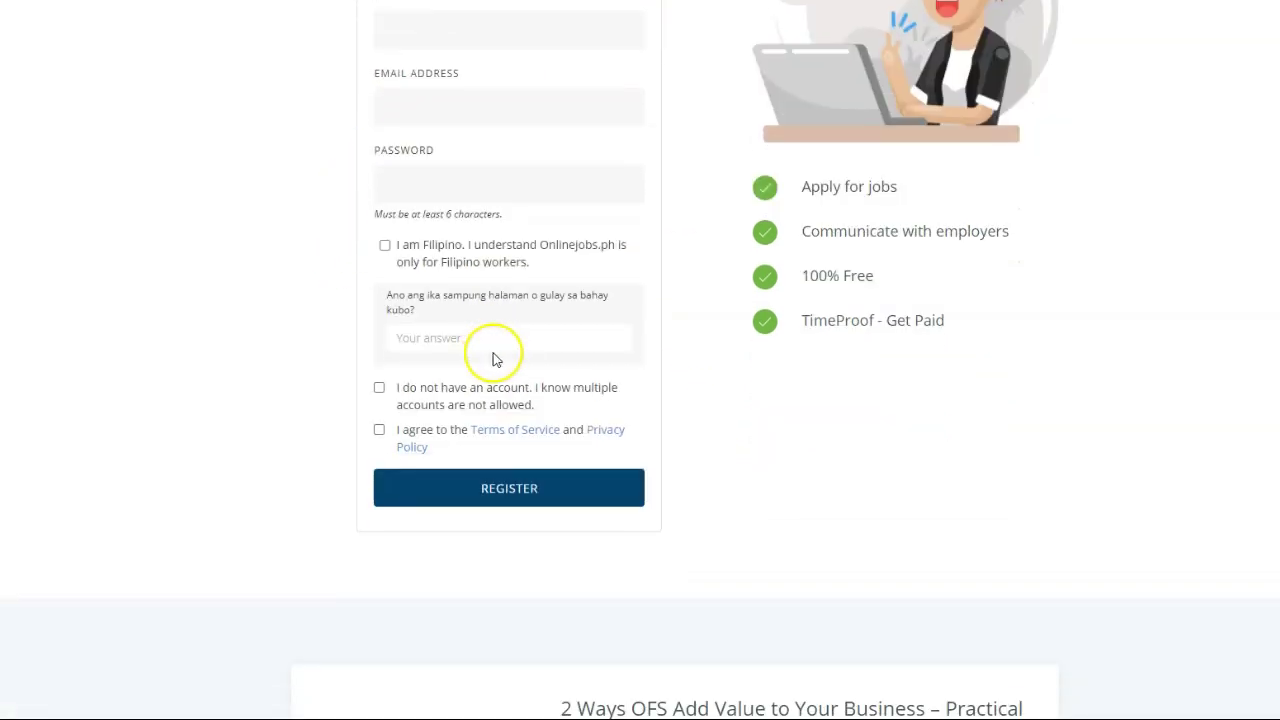
scroll(625, 368, "up", 2)
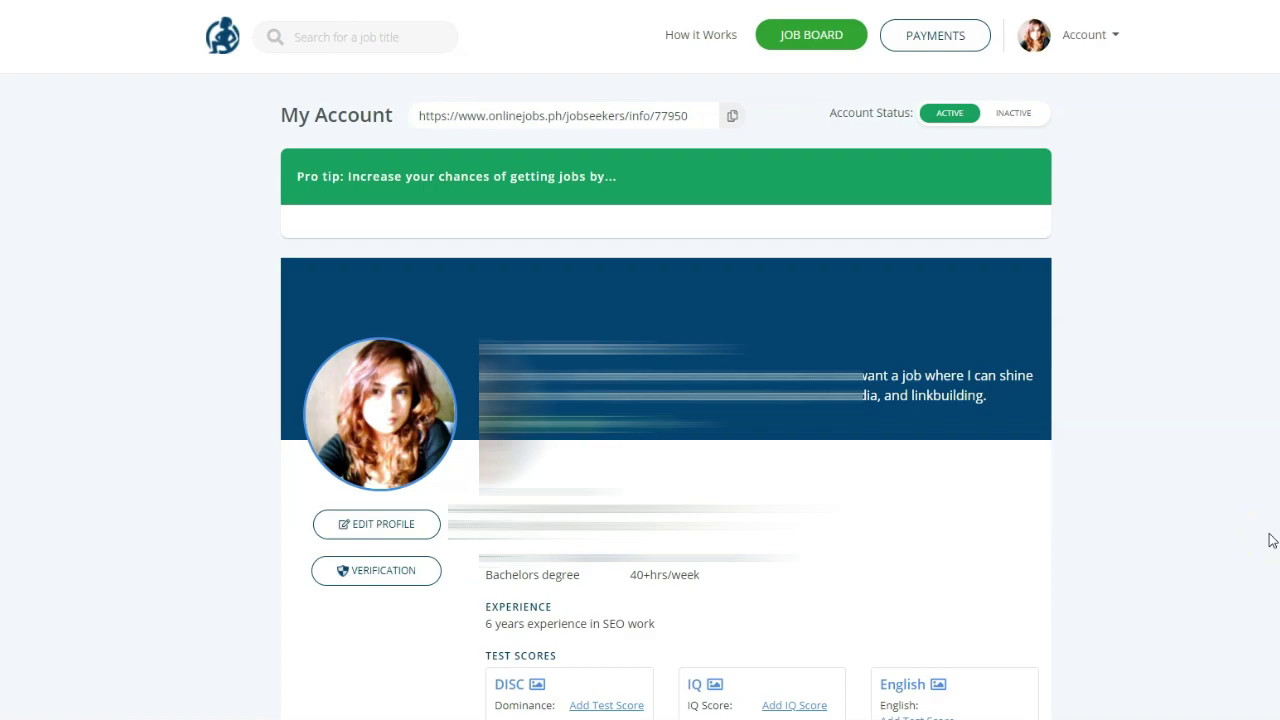
Open the account's identity verification page and review the government ID, address and mobile number verification options
scroll(1272, 540, "down", 3)
left_click(360, 325)
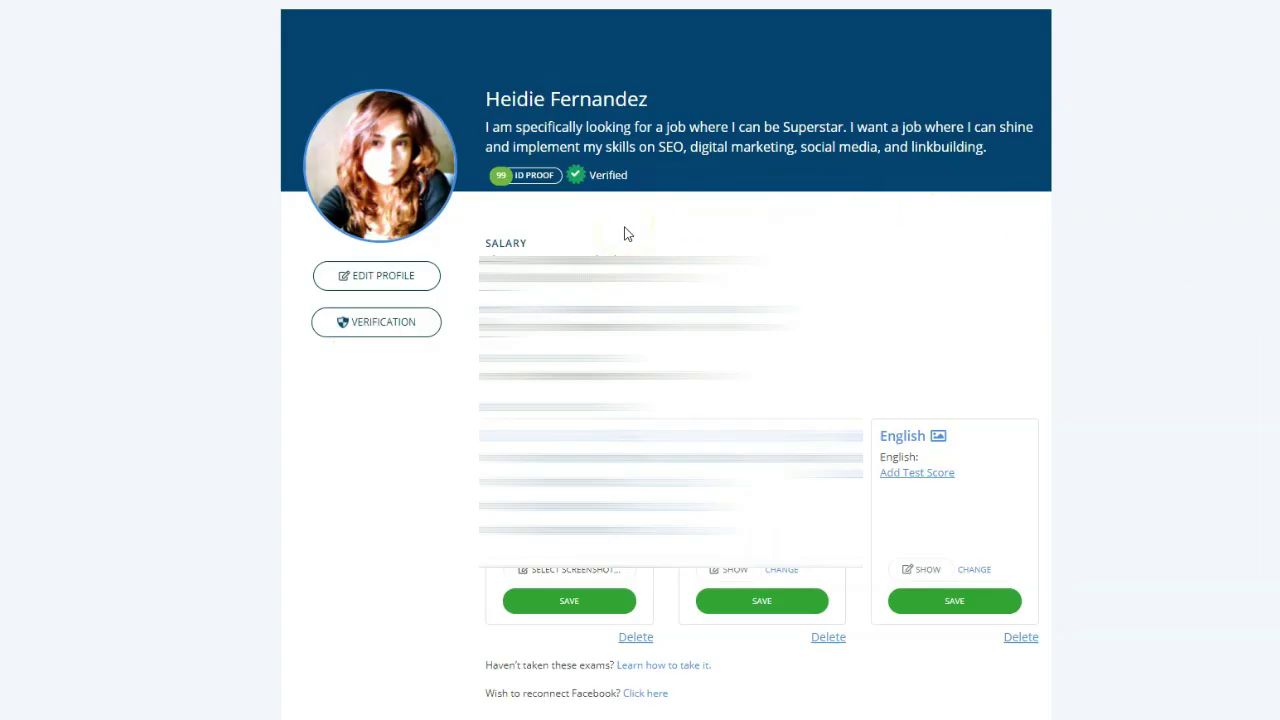
left_click(385, 324)
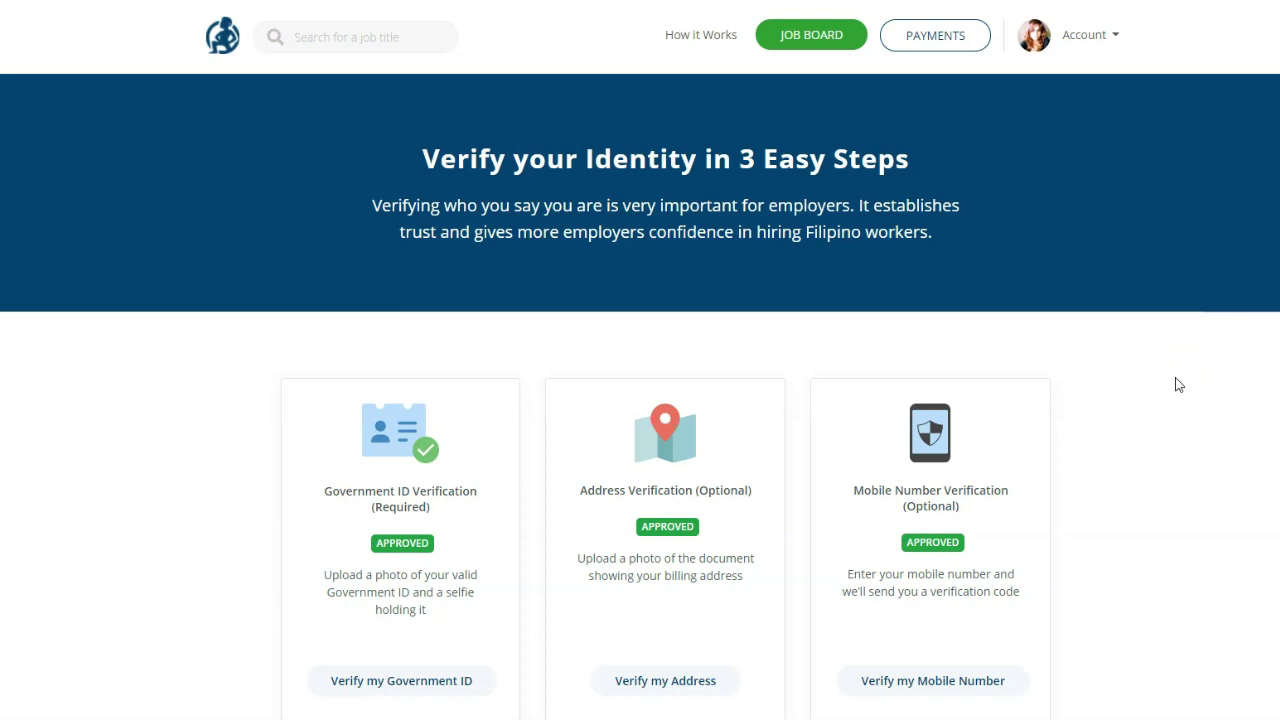
scroll(1134, 380, "down", 3)
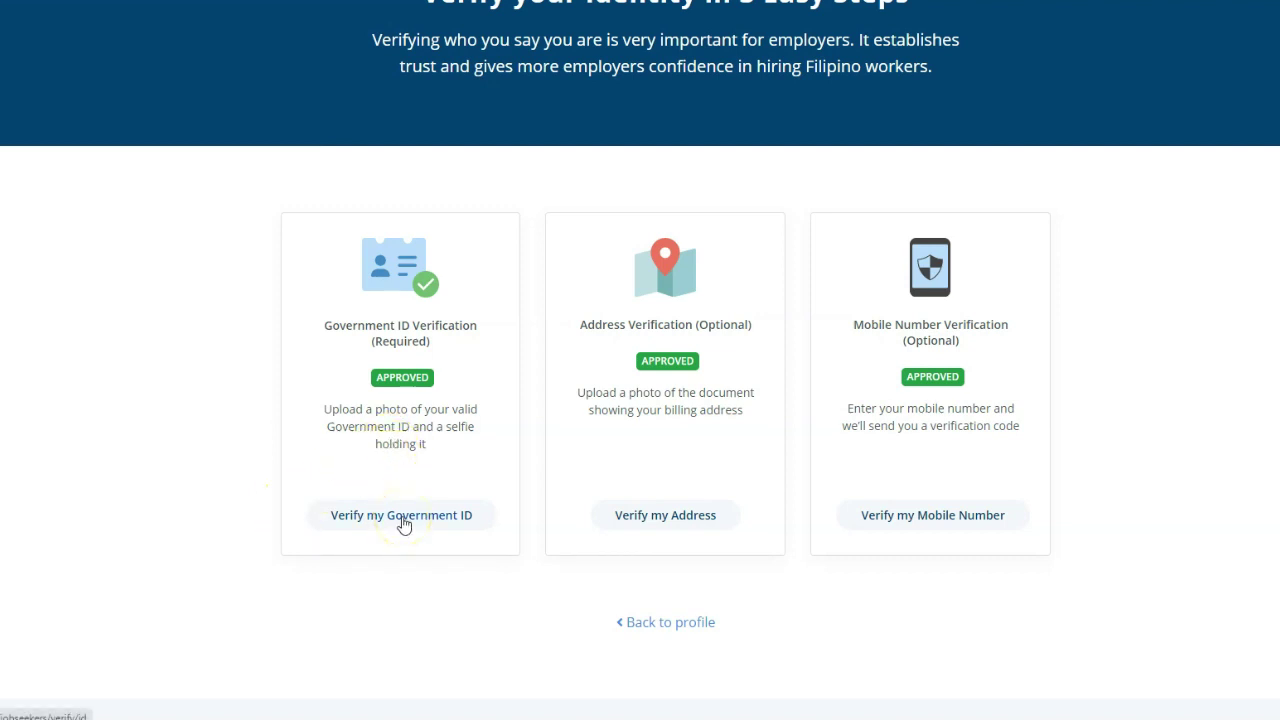
scroll(497, 580, "down", 1)
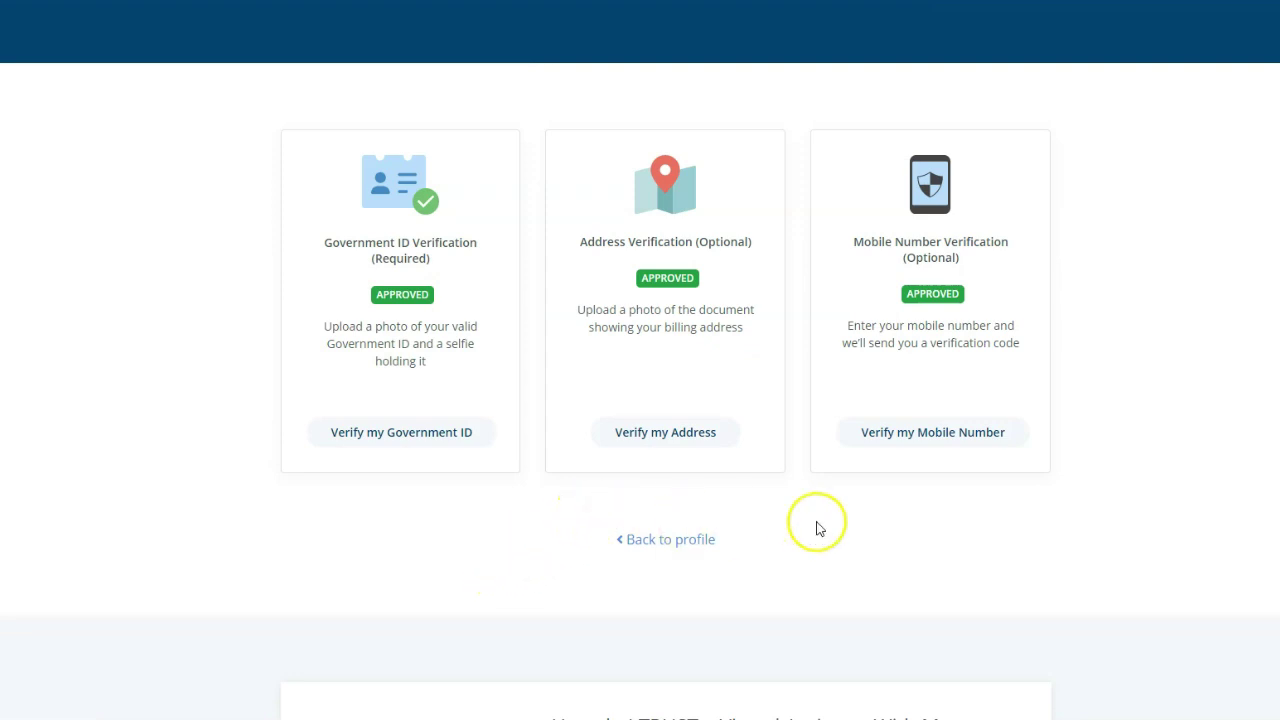
scroll(780, 540, "up", 1)
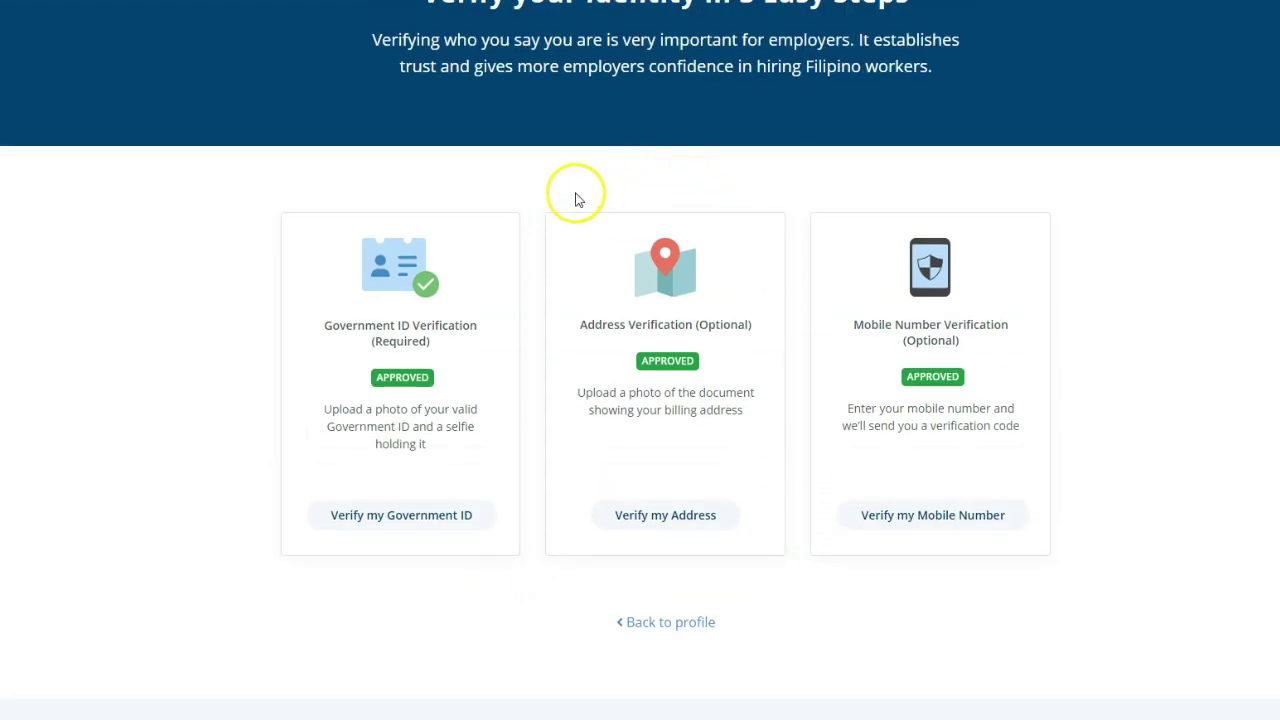
left_click(770, 588)
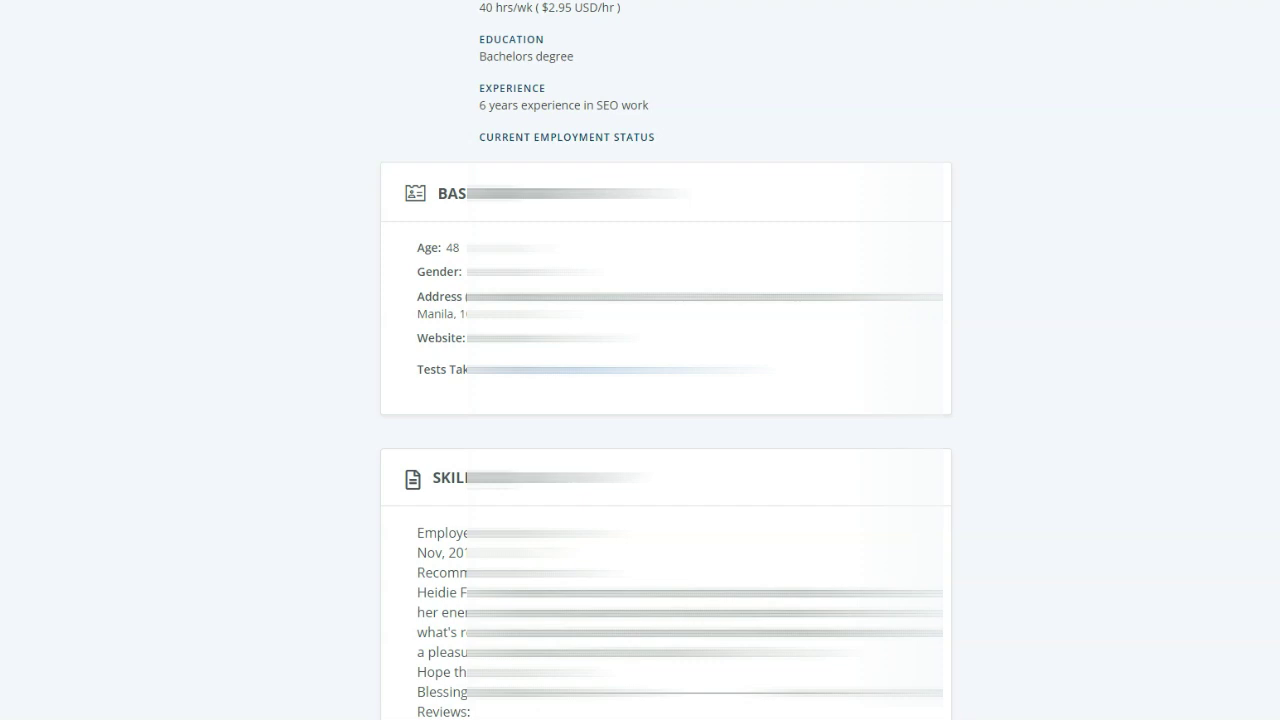
Review the header and basic information section of the jobseeker profile
scroll(1160, 470, "up", 3)
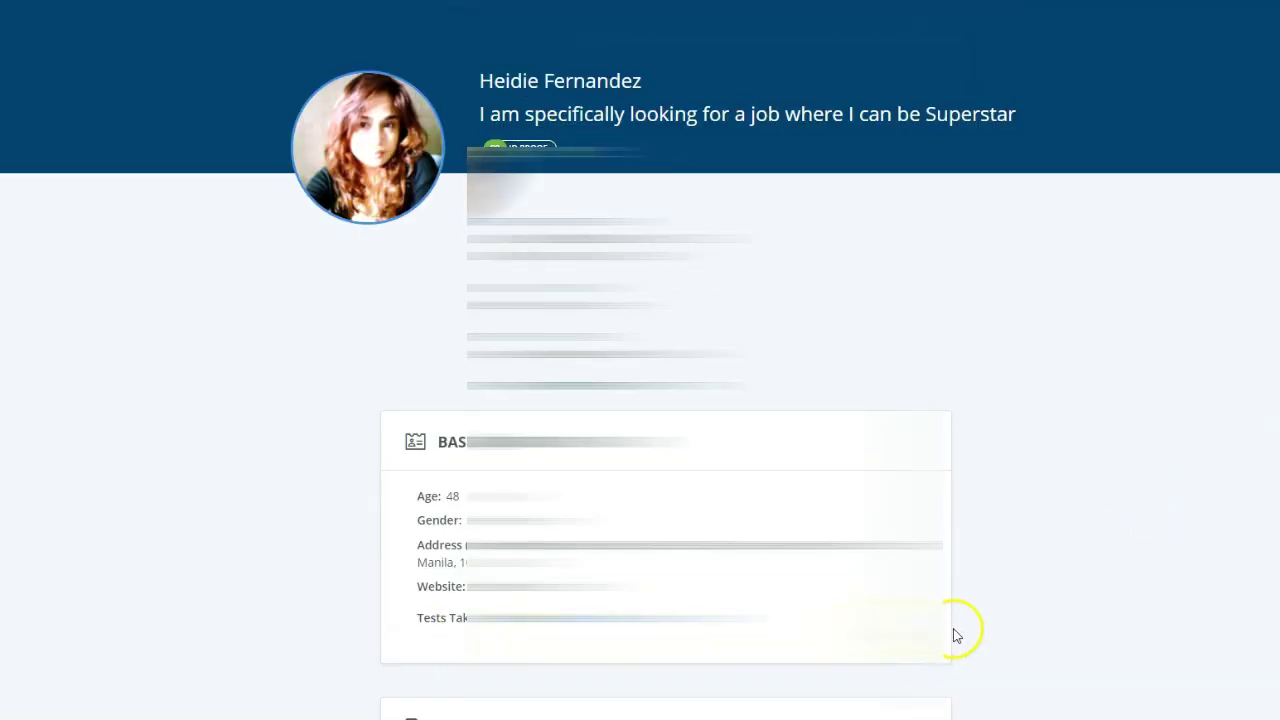
scroll(977, 623, "down", 1)
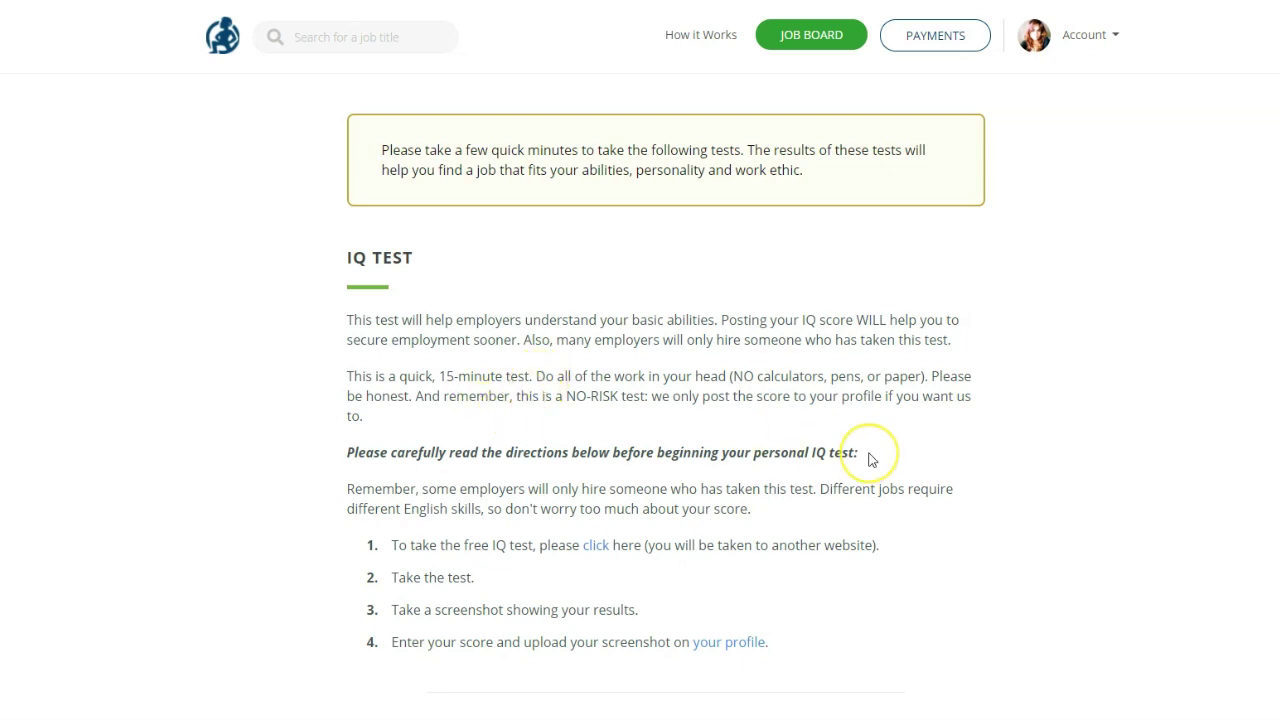
Read the instructions for taking the IQ test, English test and DISC profile and posting the scores
scroll(866, 518, "down", 6)
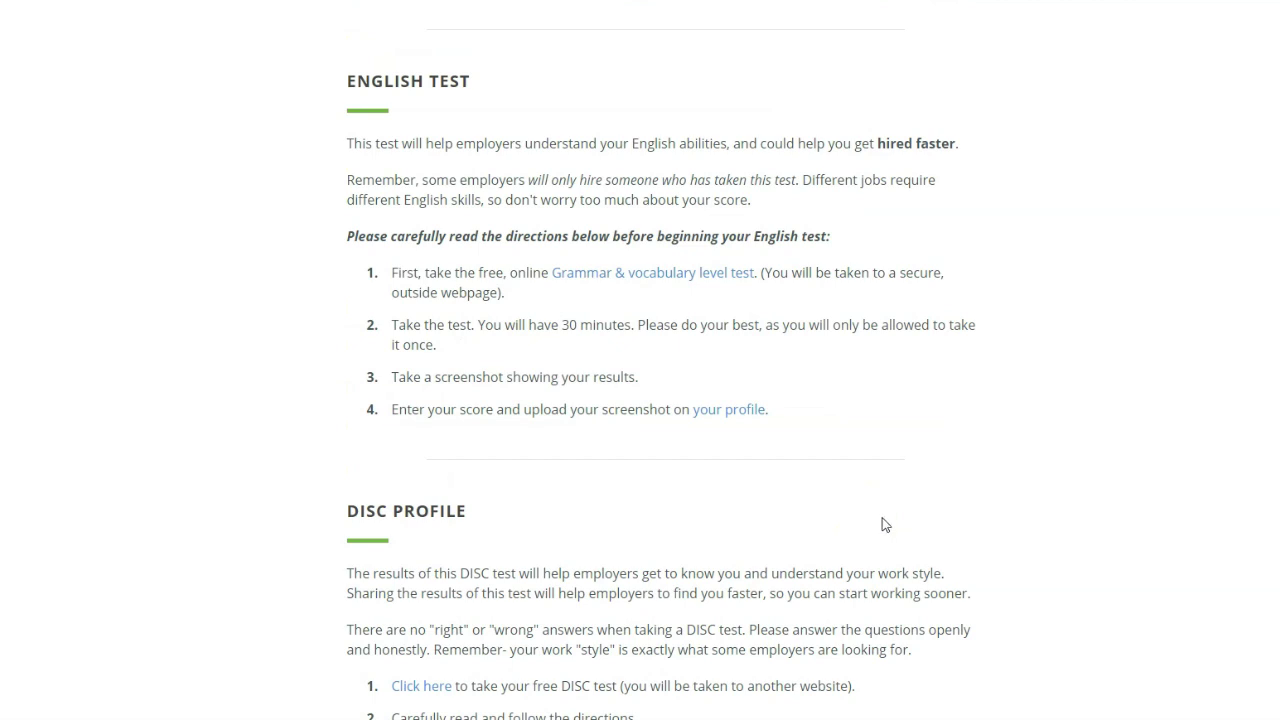
left_click(866, 520)
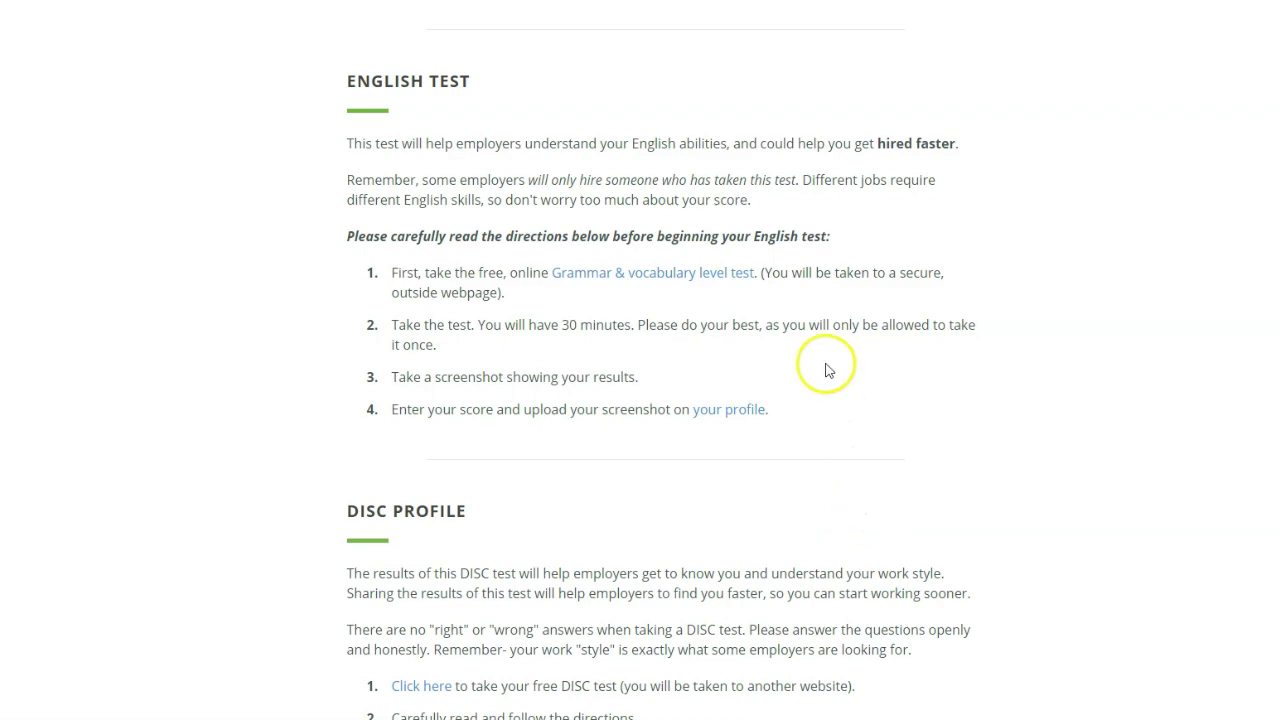
scroll(894, 509, "up", 5)
scroll(897, 512, "up", 2)
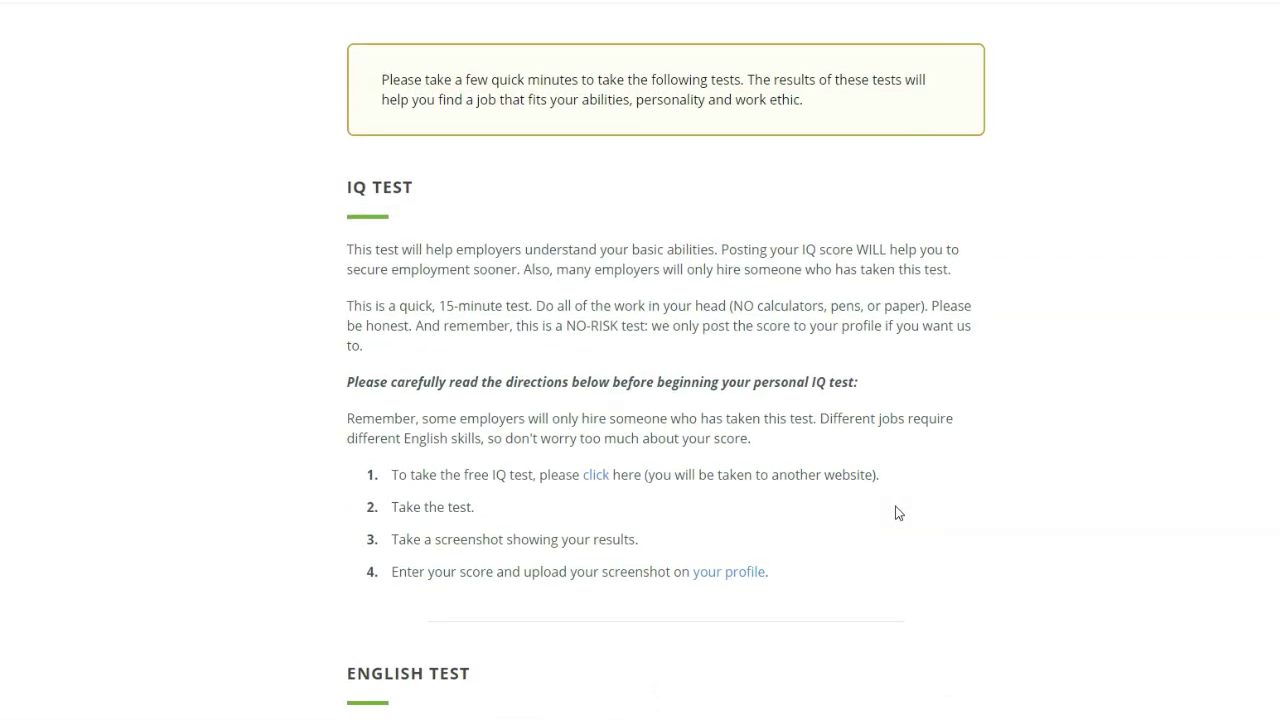
scroll(897, 512, "down", 8)
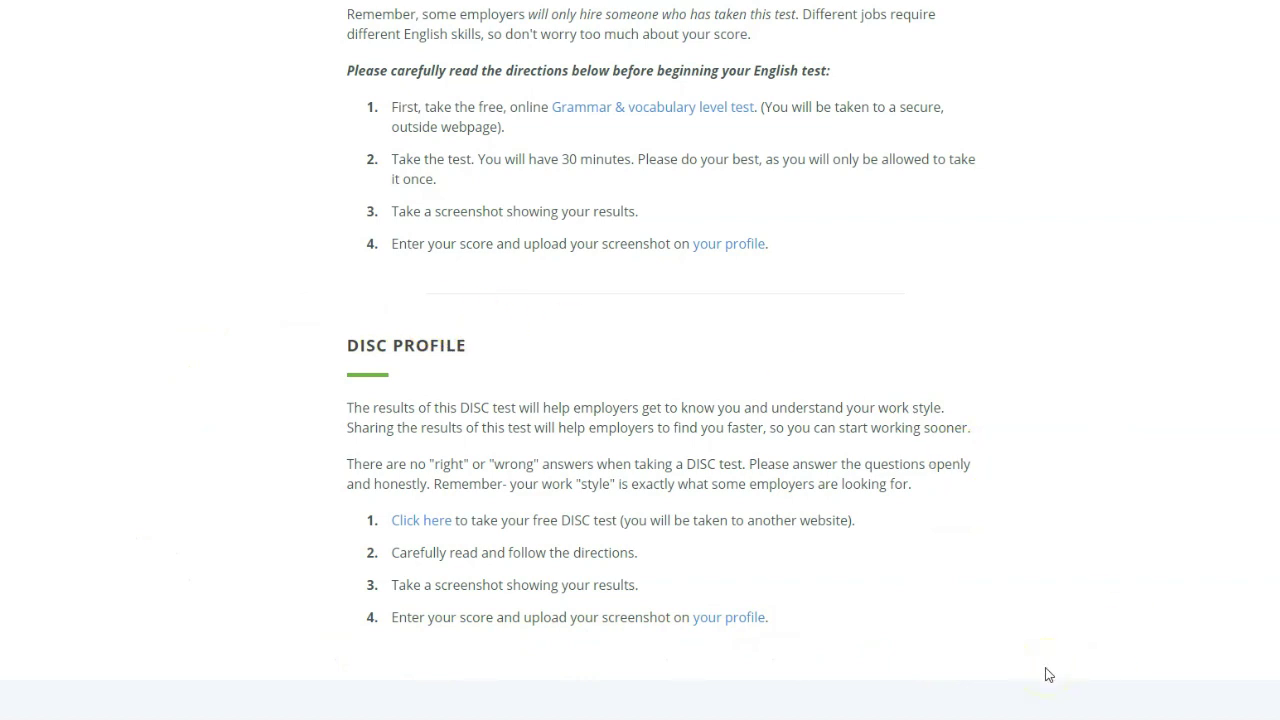
scroll(980, 631, "up", 3)
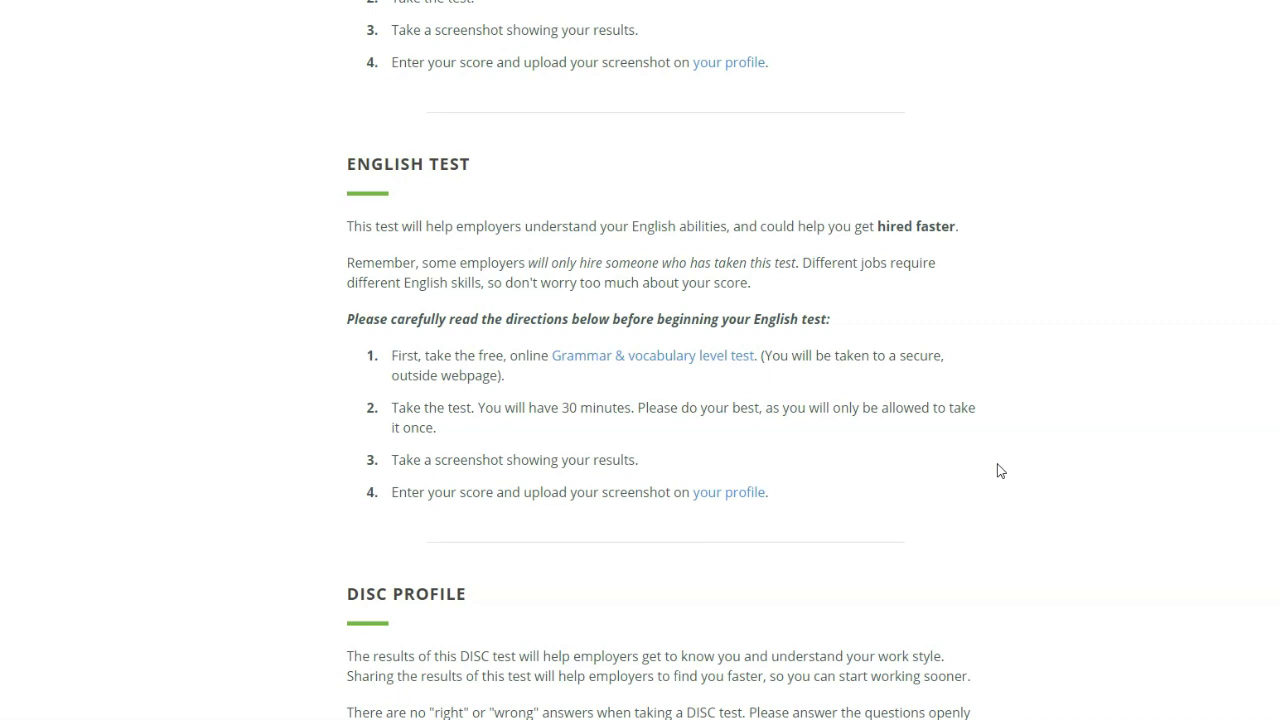
scroll(943, 486, "up", 2)
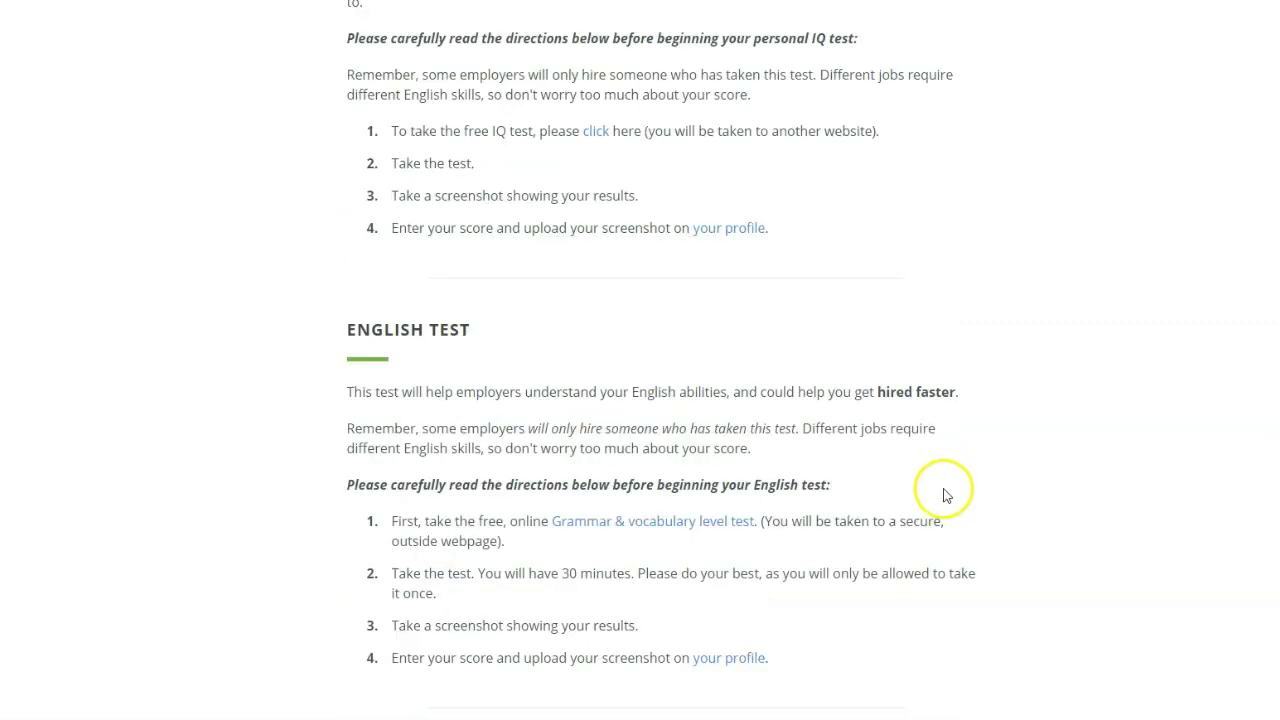
scroll(849, 451, "up", 3)
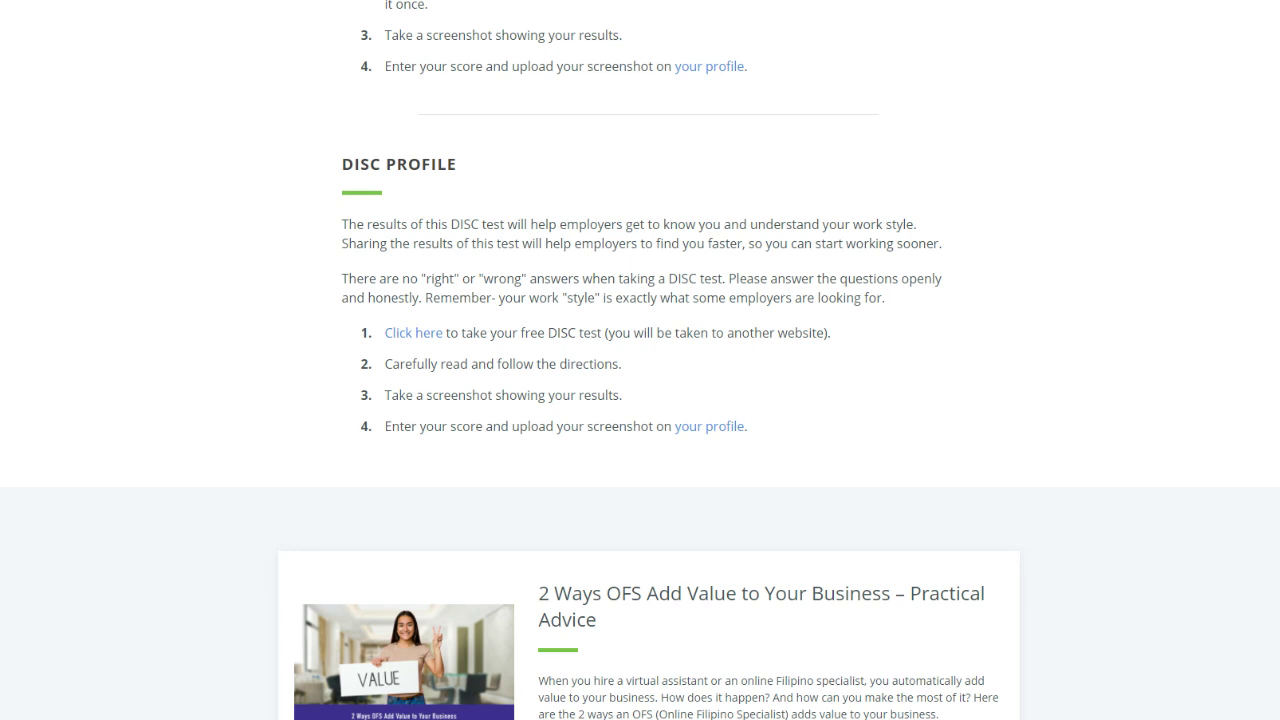
scroll(345, 468, "up", 10)
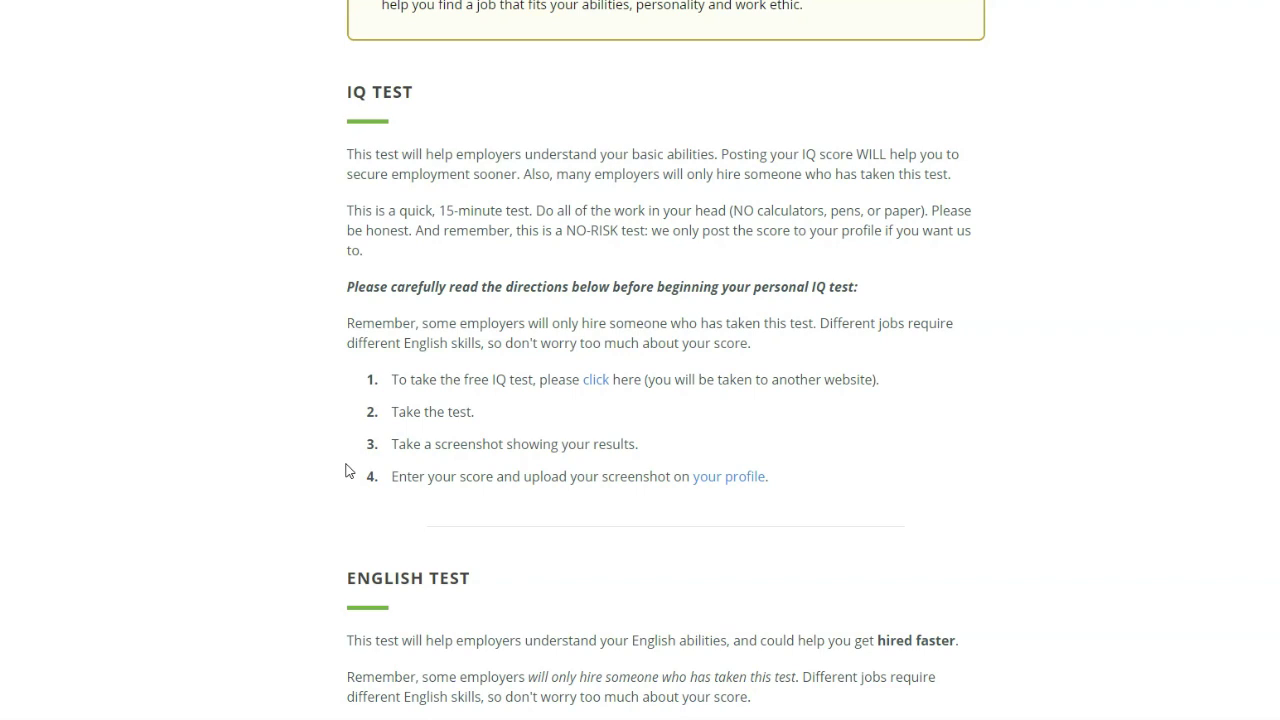
scroll(517, 471, "down", 3)
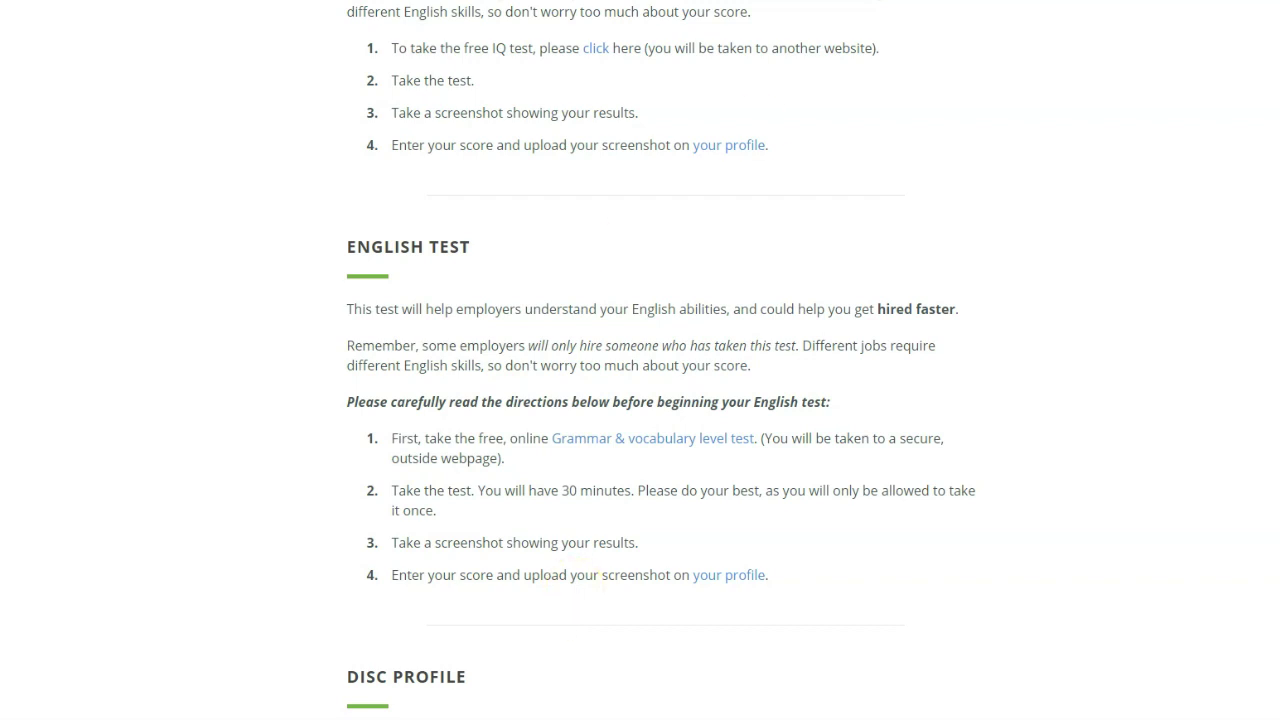
scroll(971, 214, "up", 5)
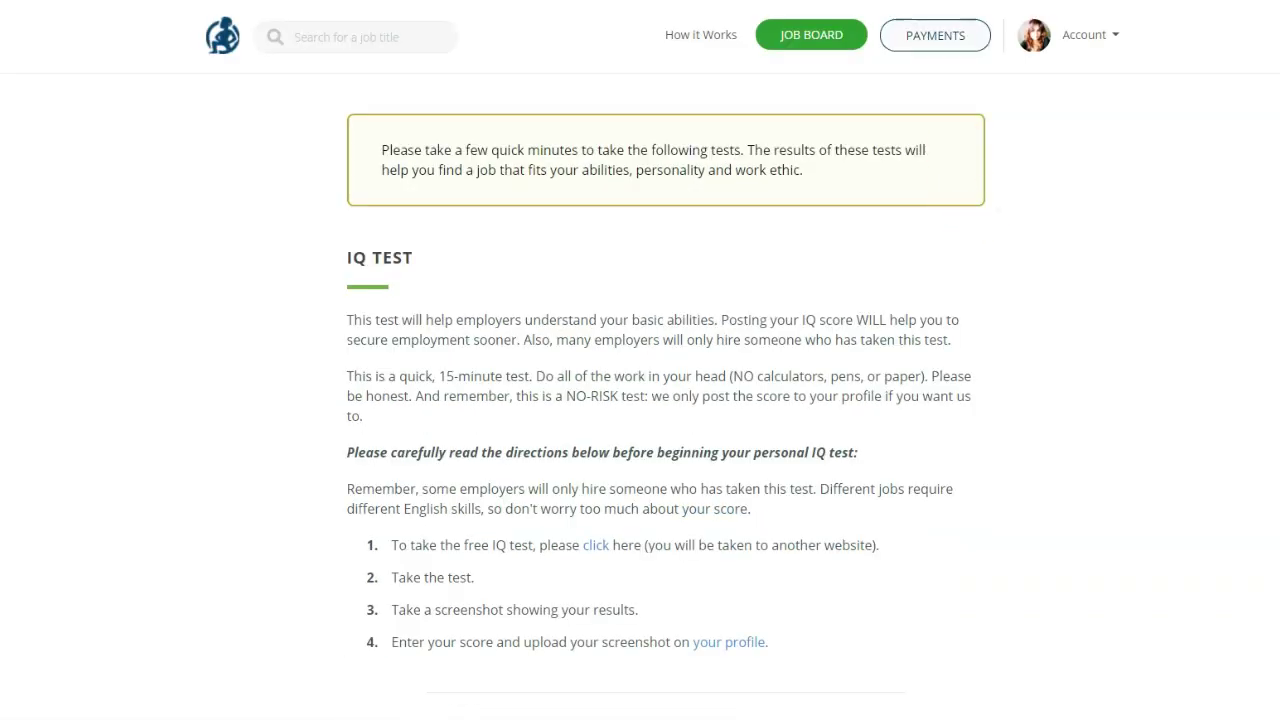
Open the jobseeker profile from the account options and view the explanation of its ID Proof indicator
left_click(1080, 36)
left_click(1021, 157)
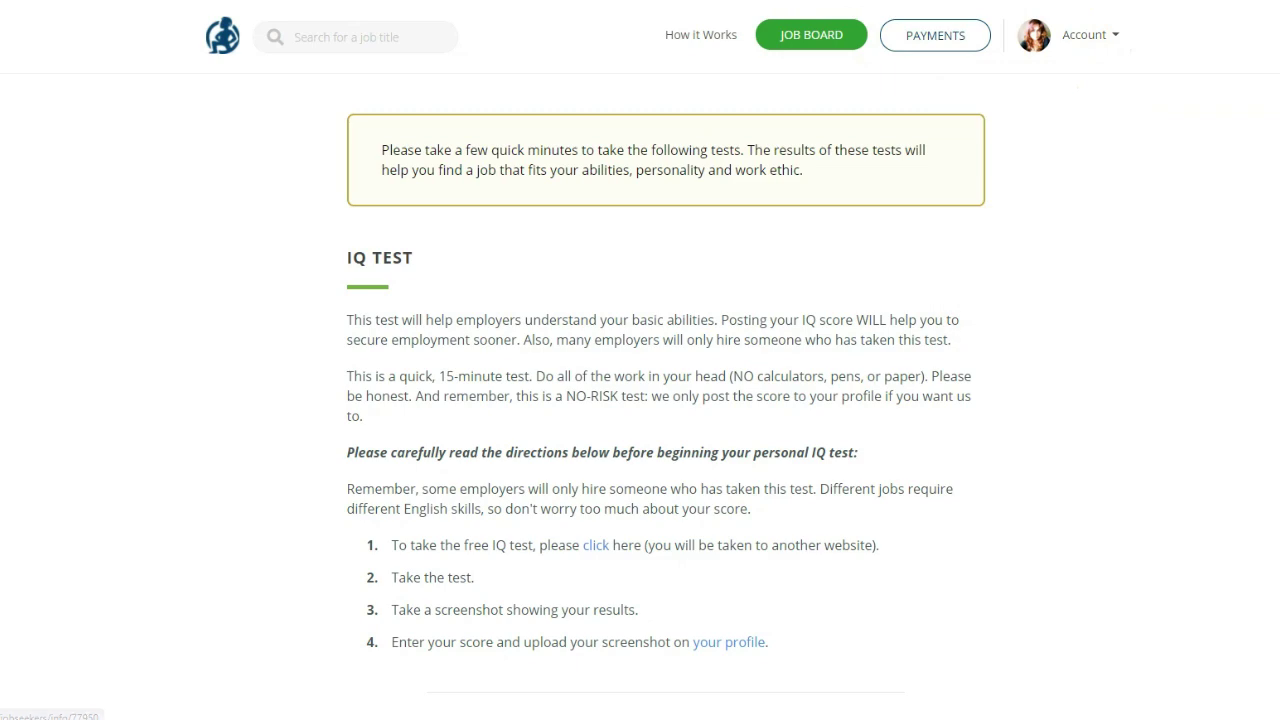
scroll(748, 363, "up", 5)
scroll(852, 422, "up", 4)
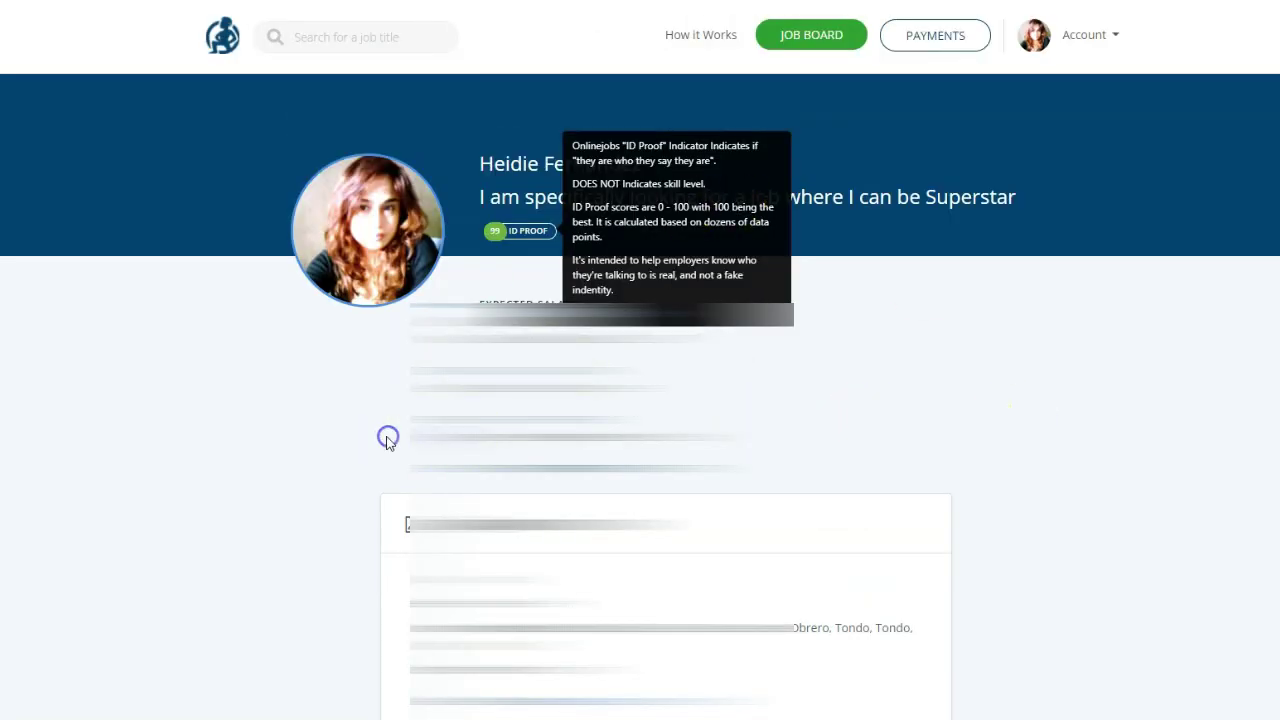
left_click(592, 296)
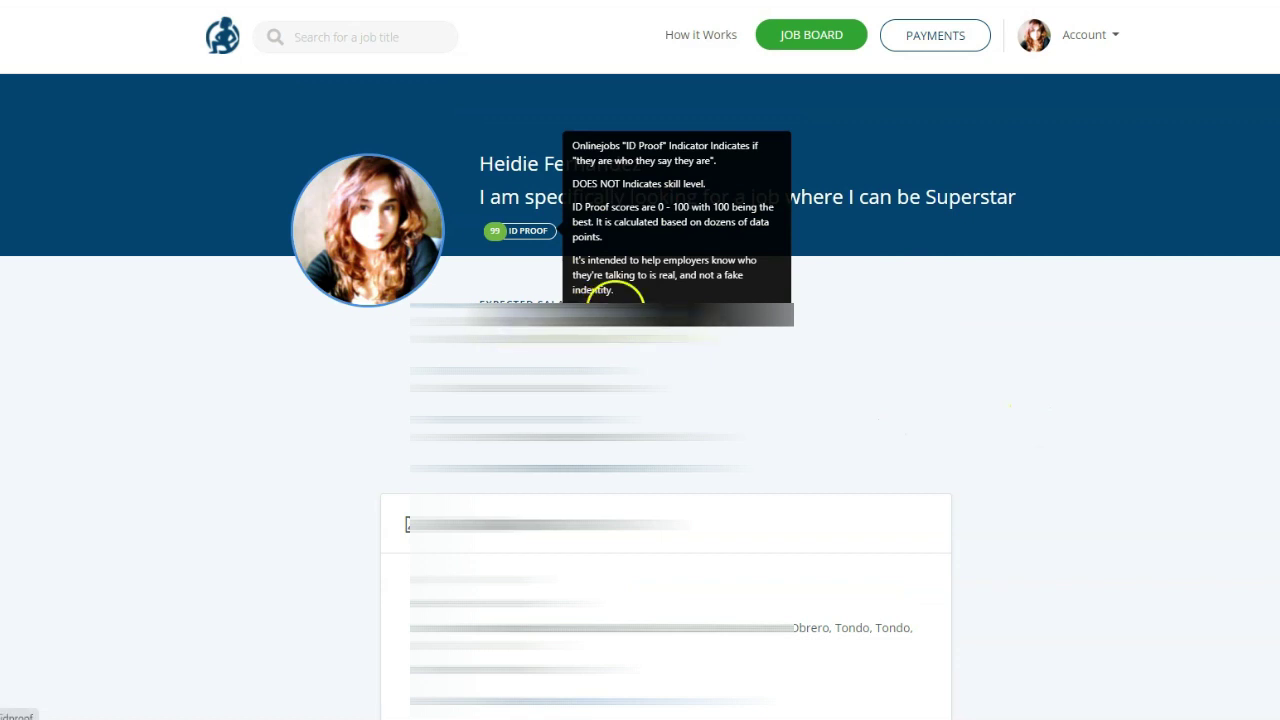
left_click(525, 236)
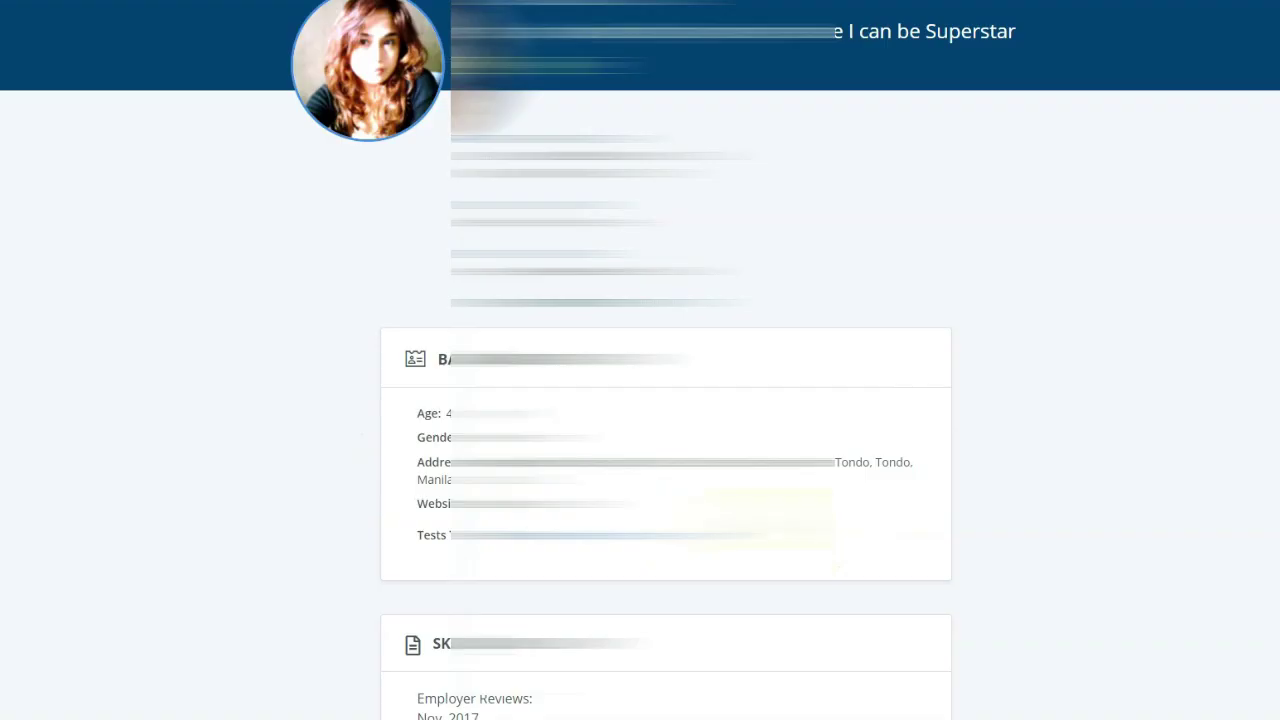
Examine the profile's skill summary with its employer reviews and online experience, and the star-rated worker skills
scroll(640, 360, "down", 5)
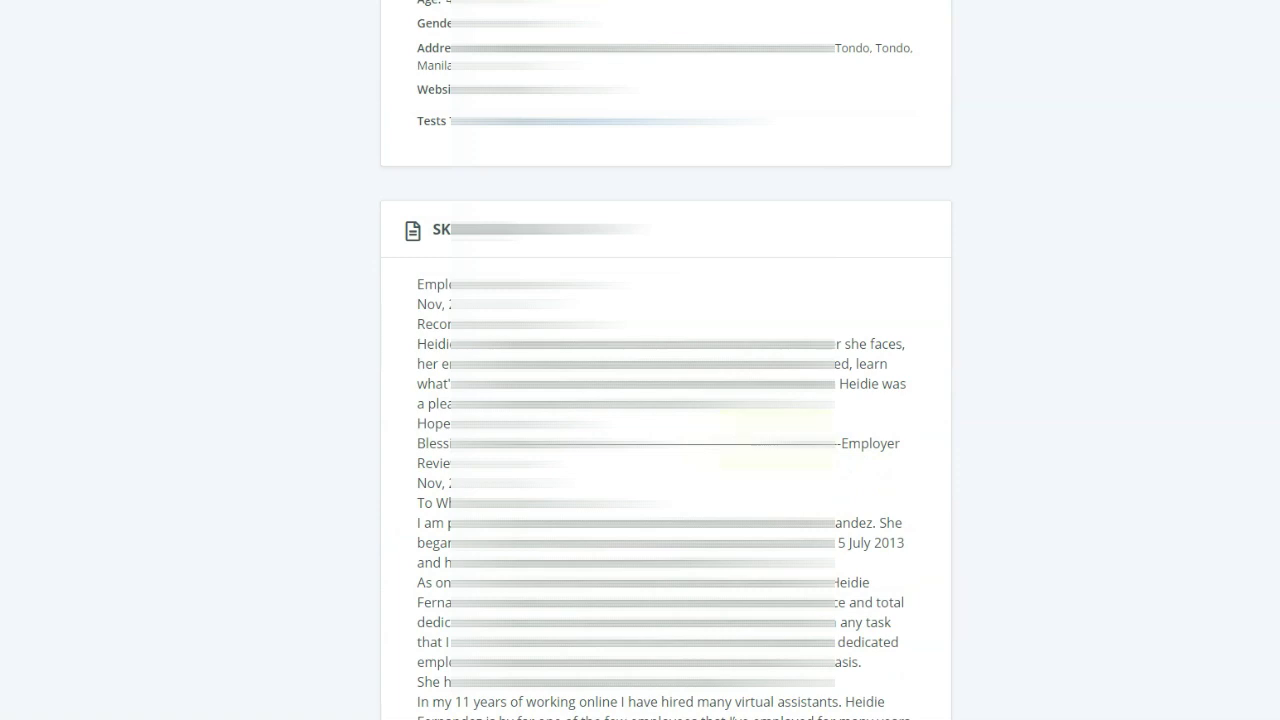
scroll(666, 400, "down", 1)
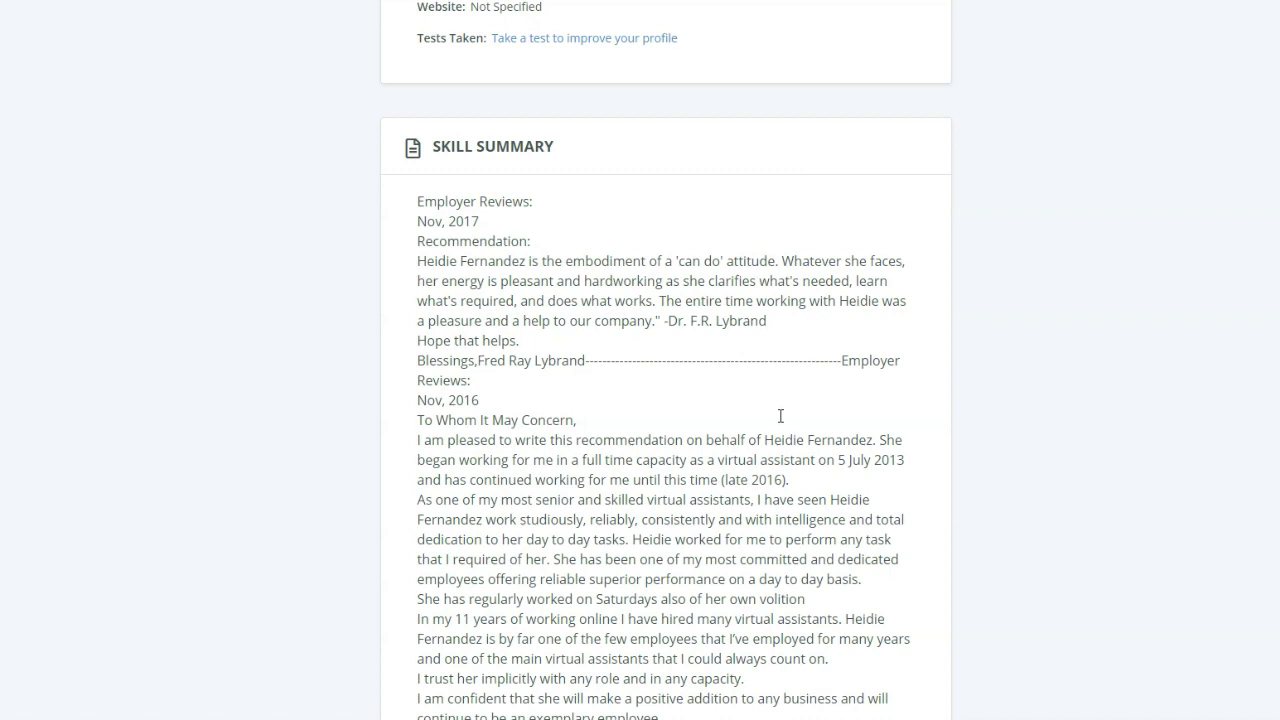
scroll(571, 380, "down", 3)
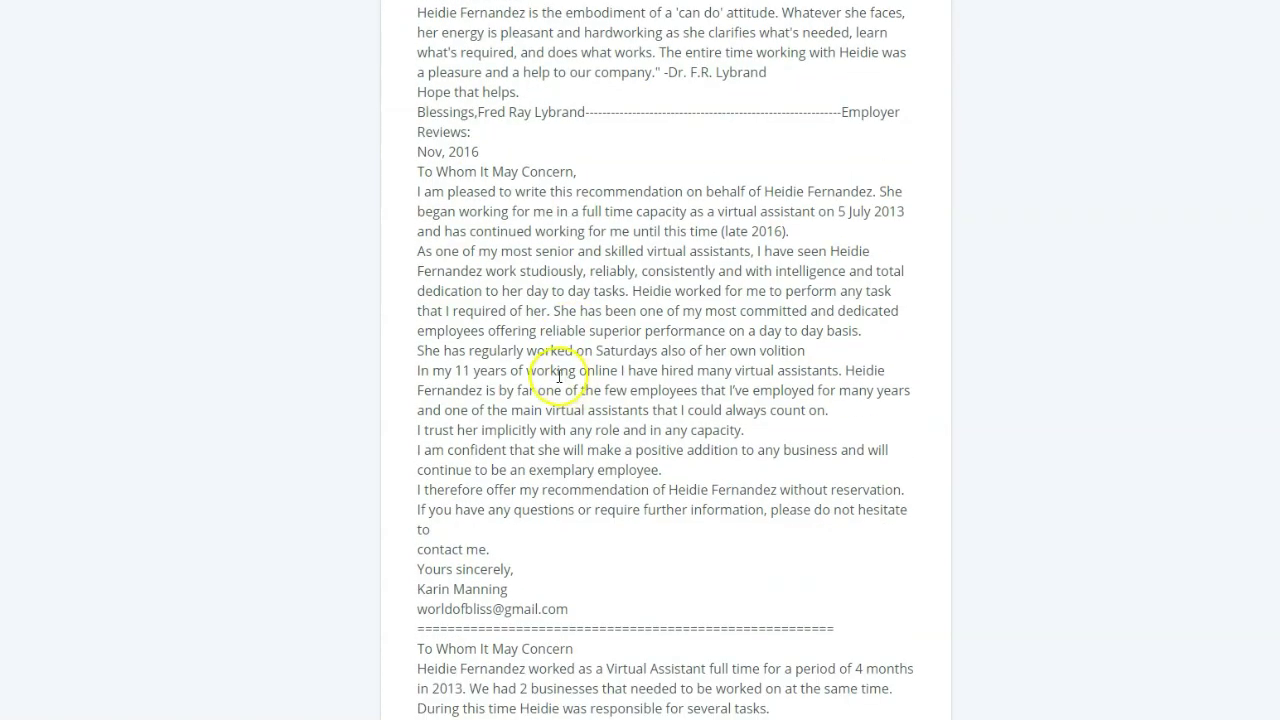
scroll(560, 376, "down", 8)
scroll(559, 376, "down", 9)
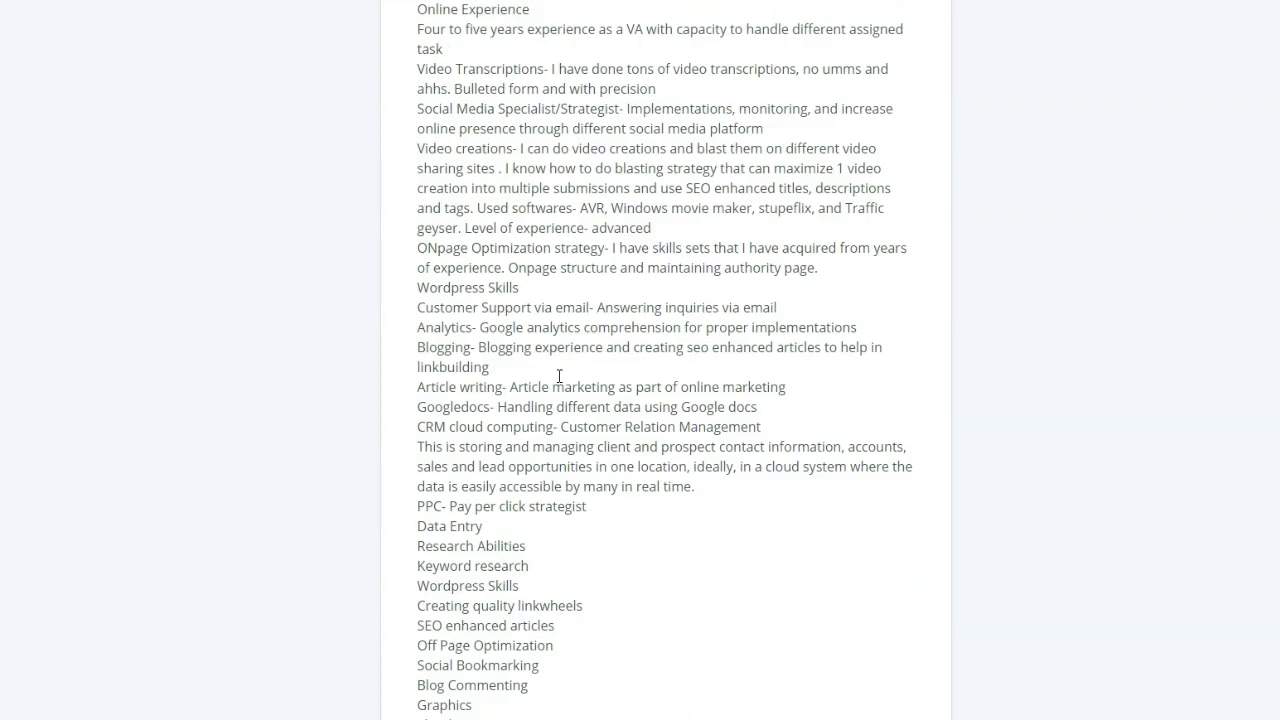
scroll(559, 376, "up", 3)
scroll(559, 376, "up", 12)
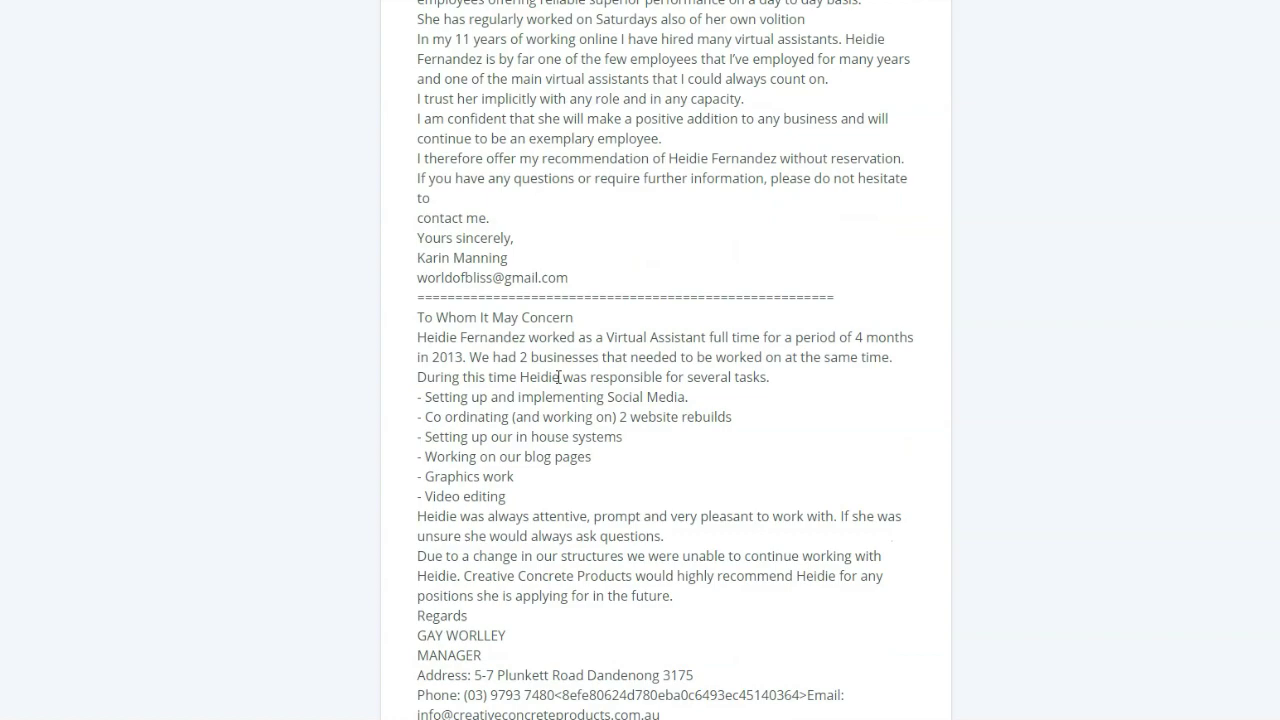
scroll(558, 376, "down", 2)
scroll(558, 376, "up", 7)
scroll(558, 377, "up", 3)
scroll(558, 377, "down", 3)
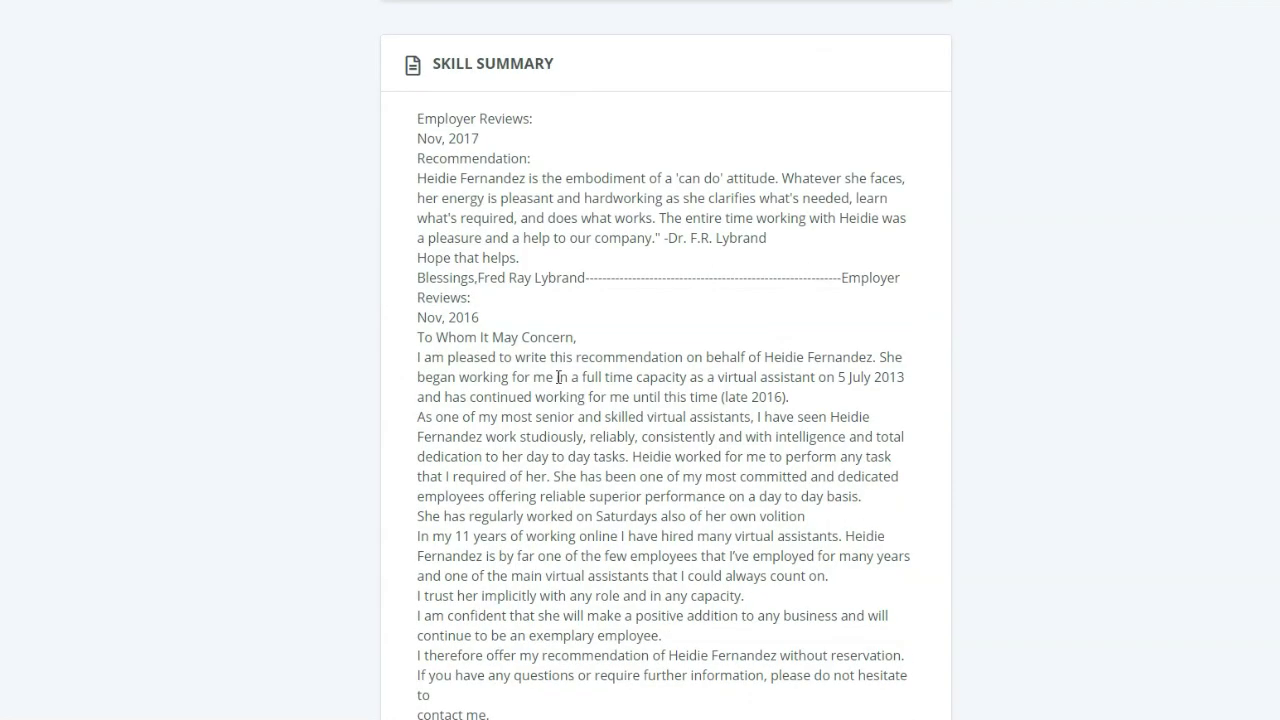
scroll(571, 366, "down", 11)
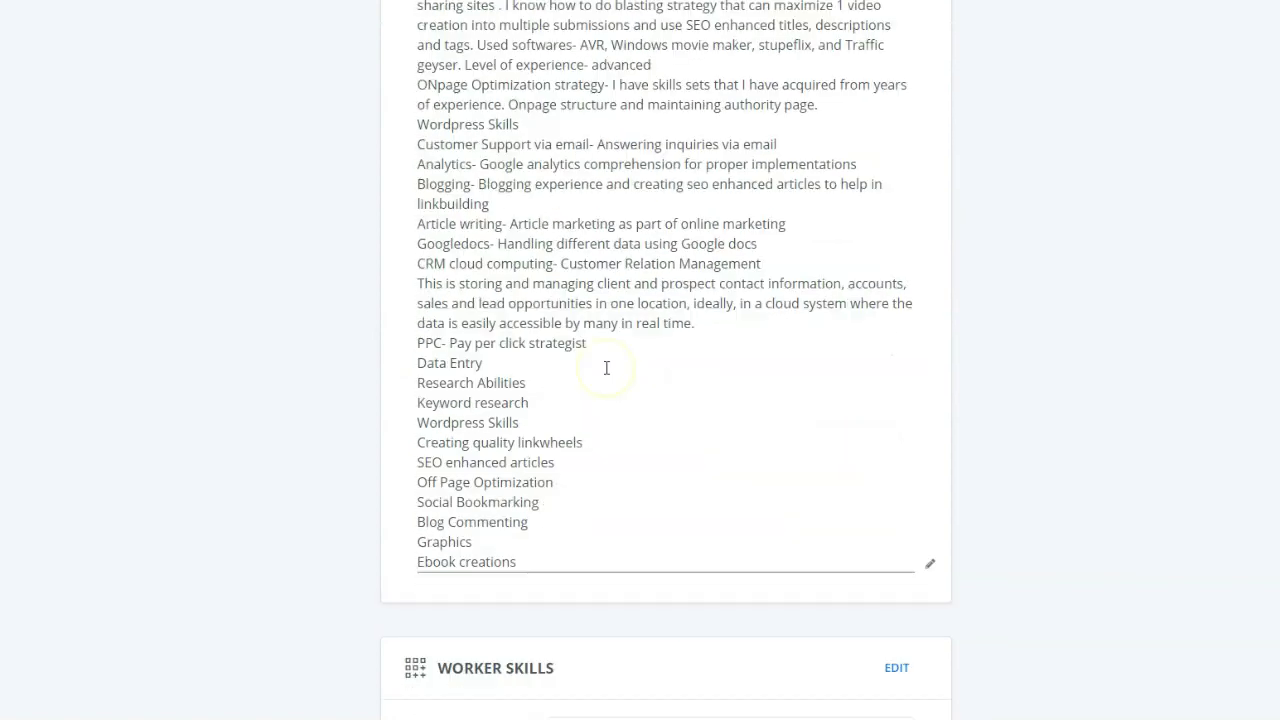
scroll(605, 368, "down", 6)
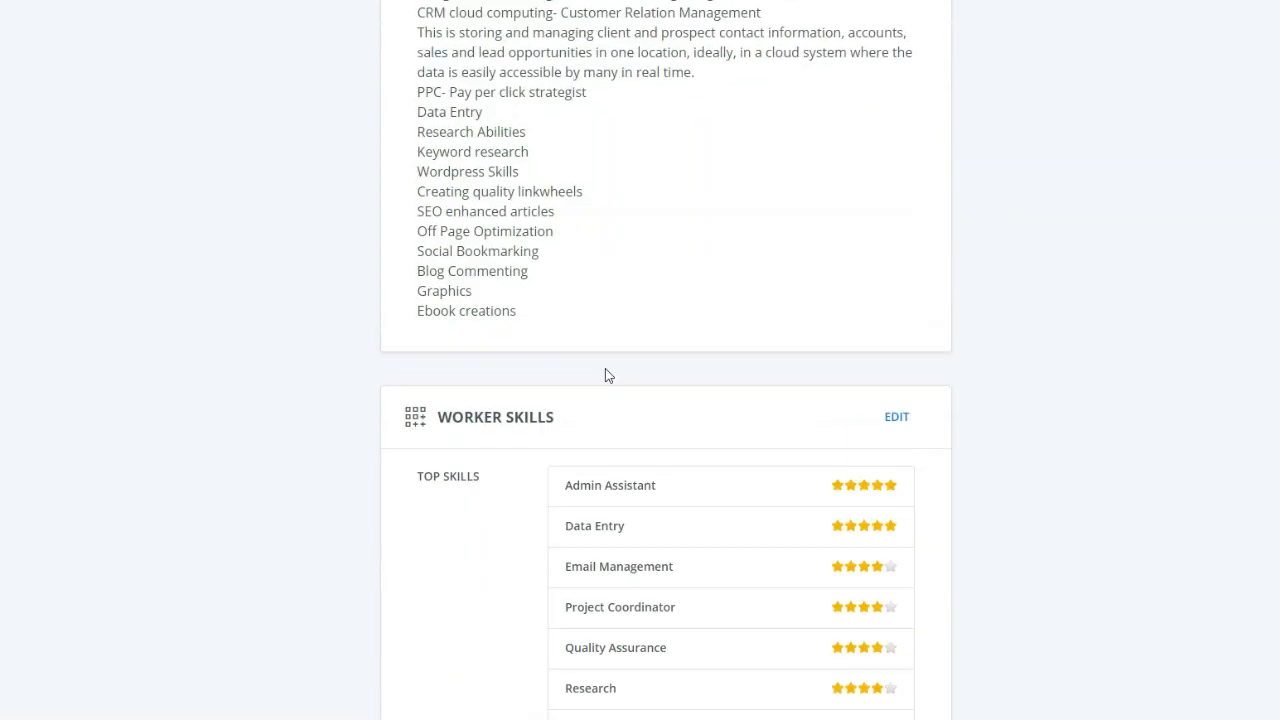
scroll(605, 375, "up", 16)
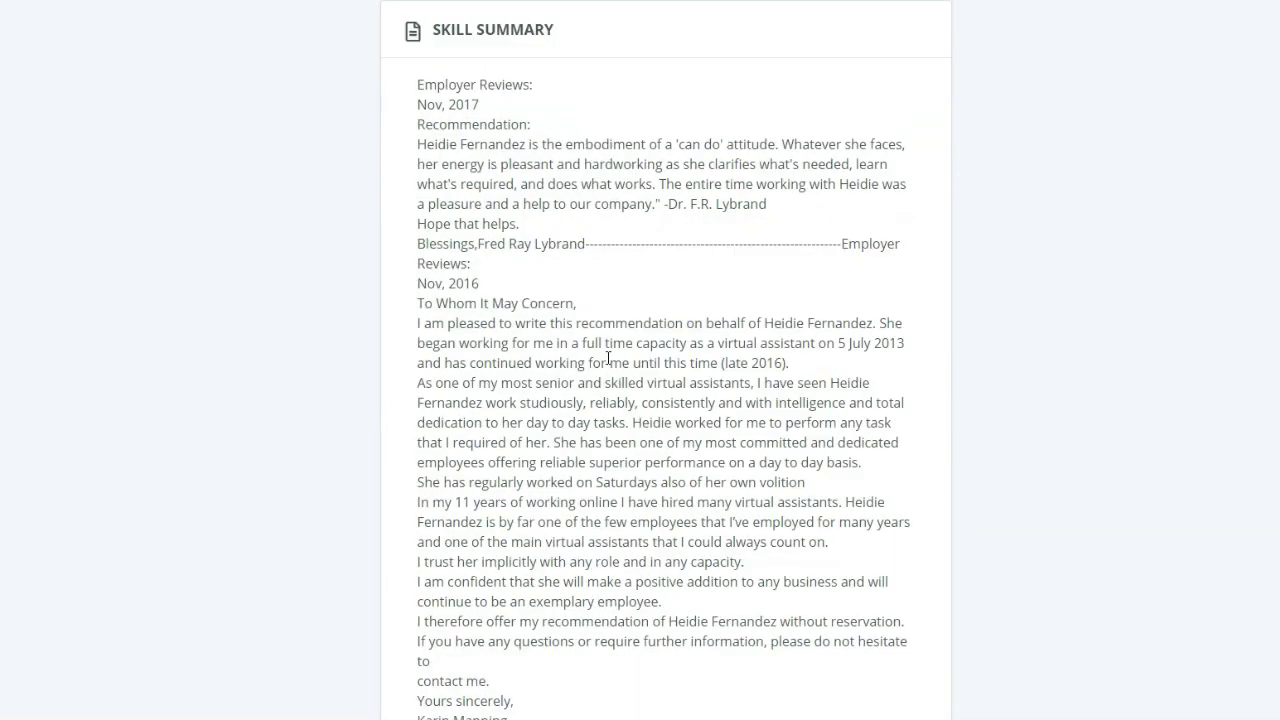
Reread the skill summary from its listed online skills back to the employer recommendations
scroll(608, 357, "up", 1)
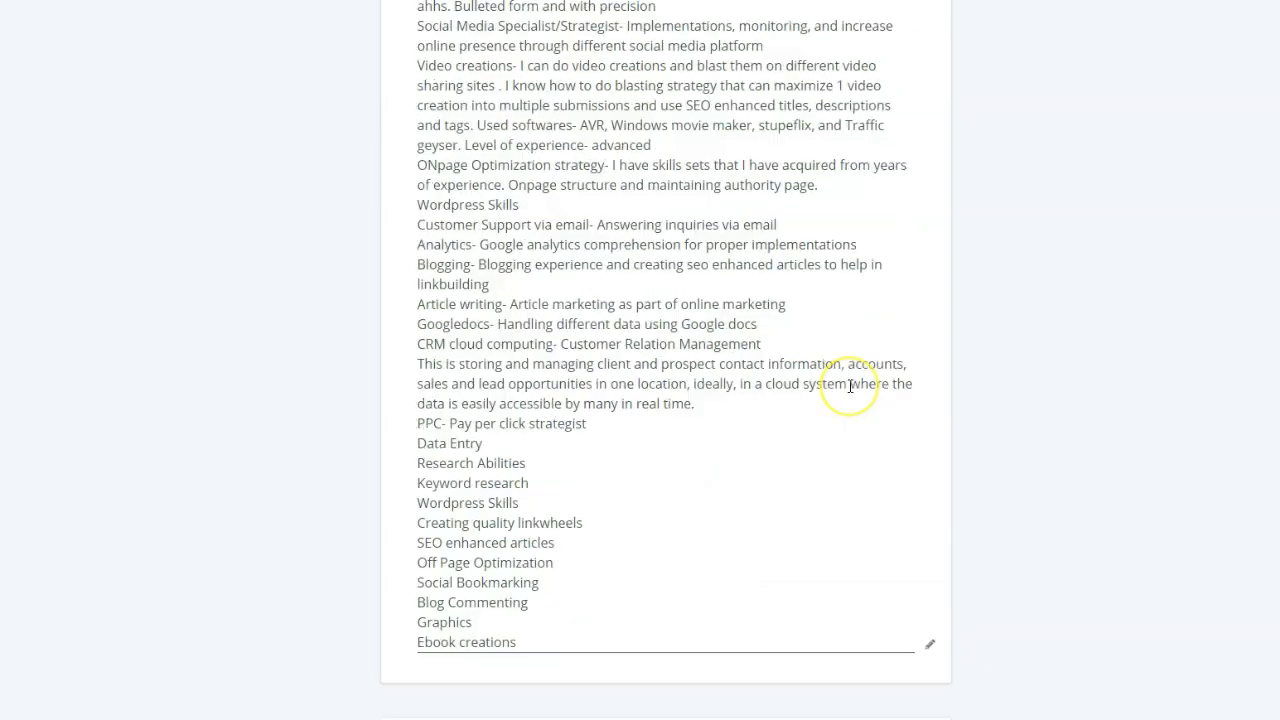
scroll(849, 384, "down", 3)
scroll(849, 383, "up", 8)
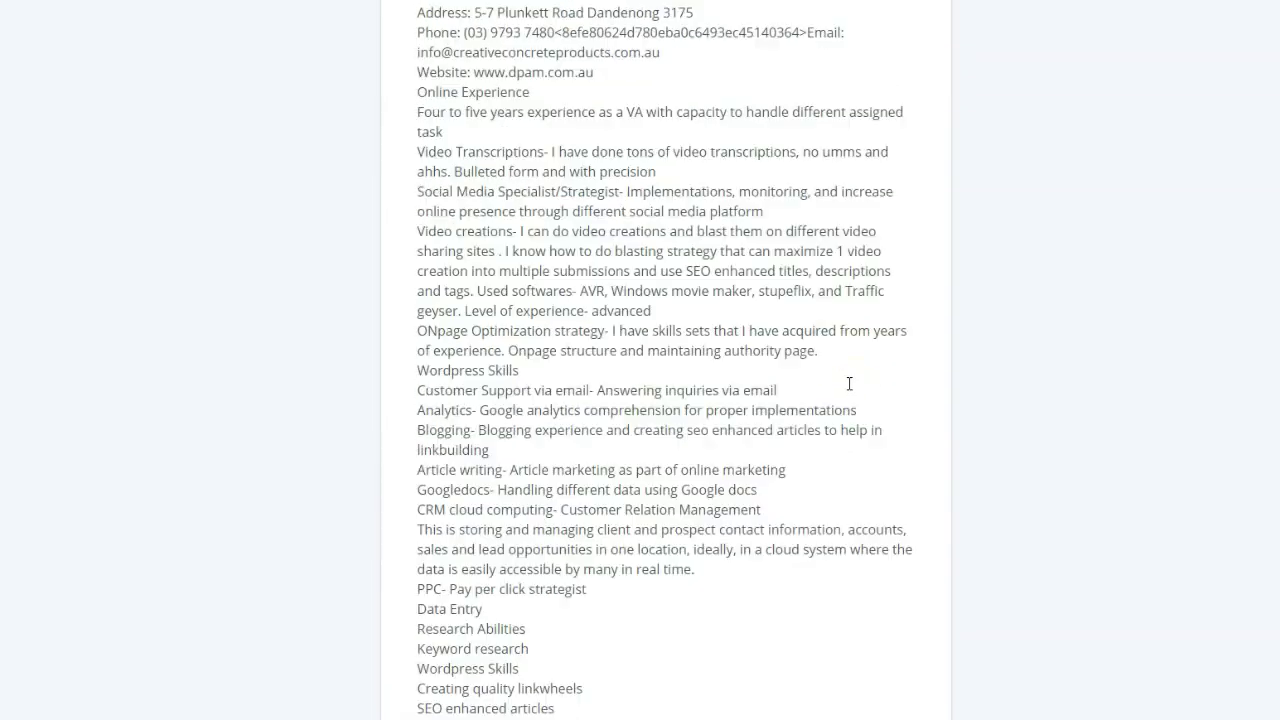
scroll(848, 382, "up", 8)
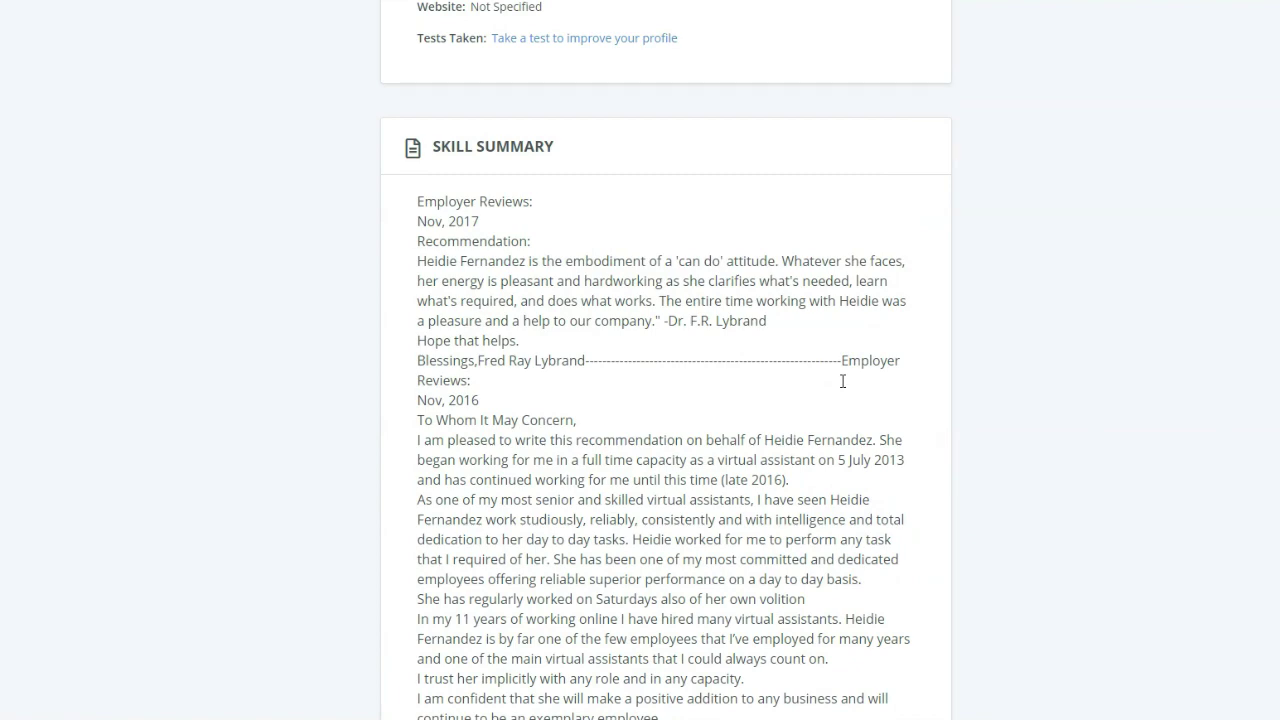
scroll(843, 381, "down", 10)
scroll(843, 381, "down", 12)
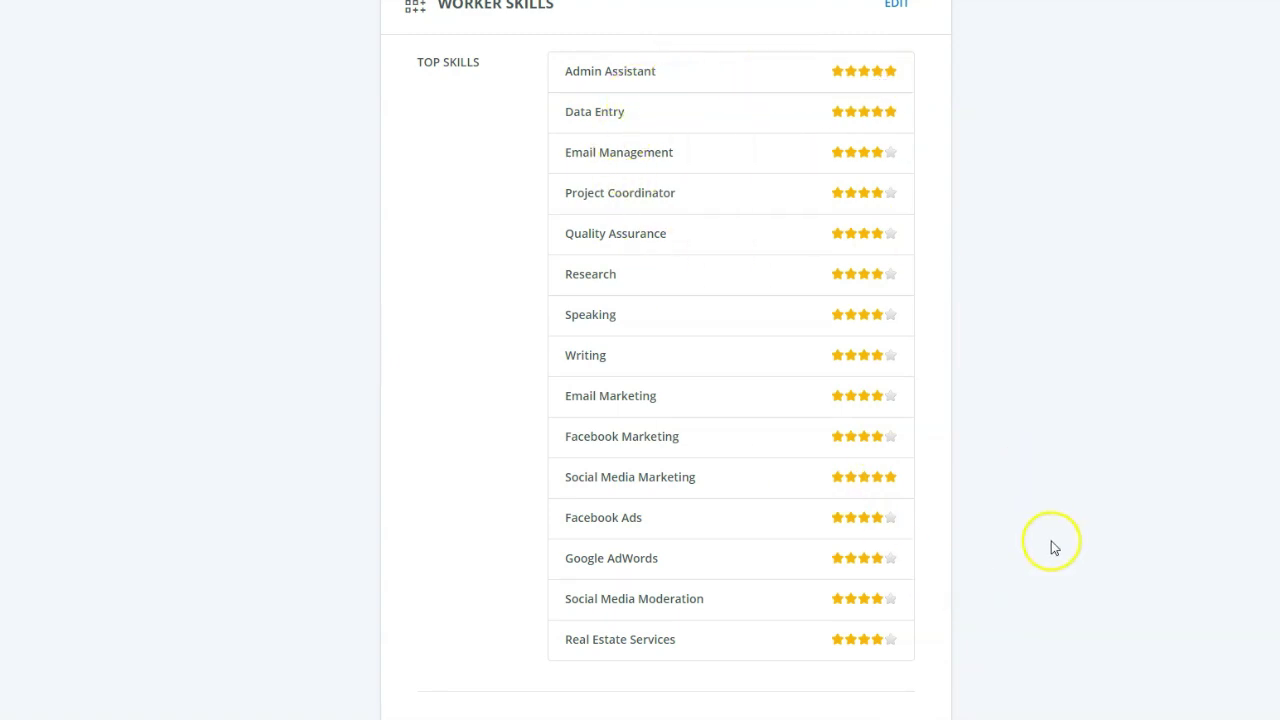
Examine the top skills list and the star ratings in the Office & Admin (Virtual Assistant) section
scroll(1052, 548, "down", 2)
scroll(1052, 548, "up", 2)
scroll(1052, 548, "down", 2)
scroll(1052, 548, "down", 3)
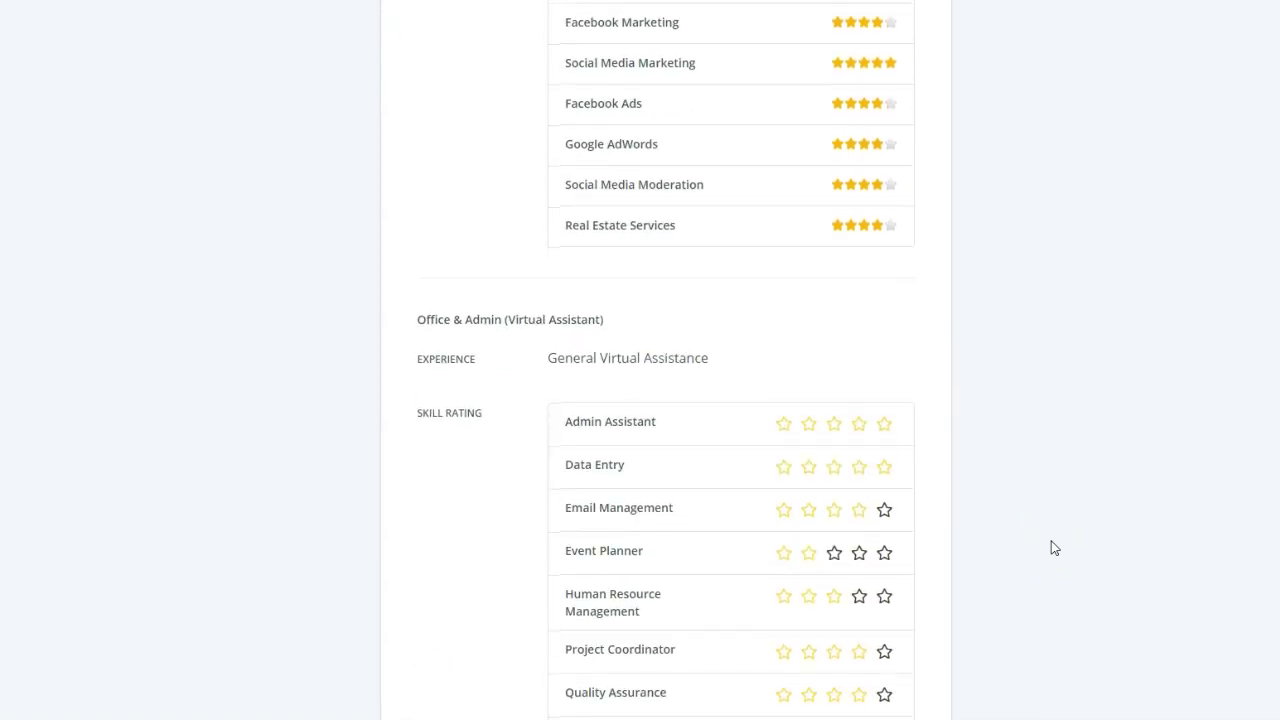
scroll(1052, 548, "down", 2)
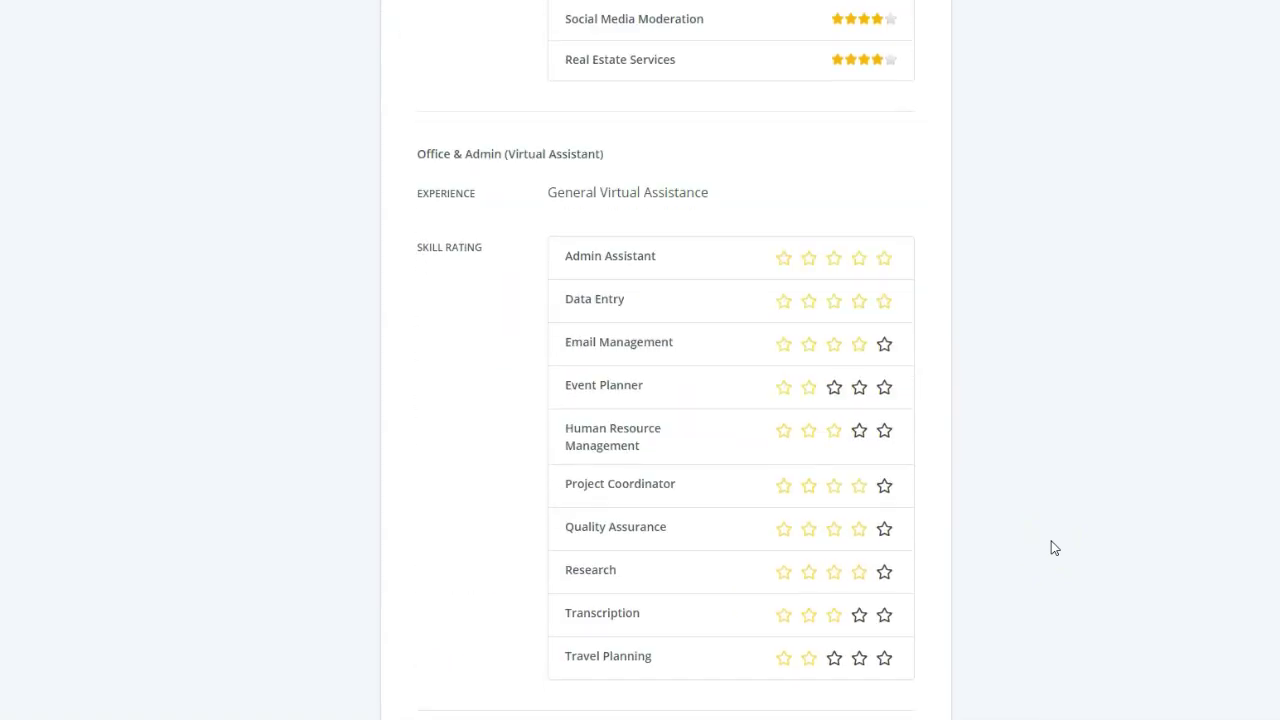
scroll(1052, 548, "down", 2)
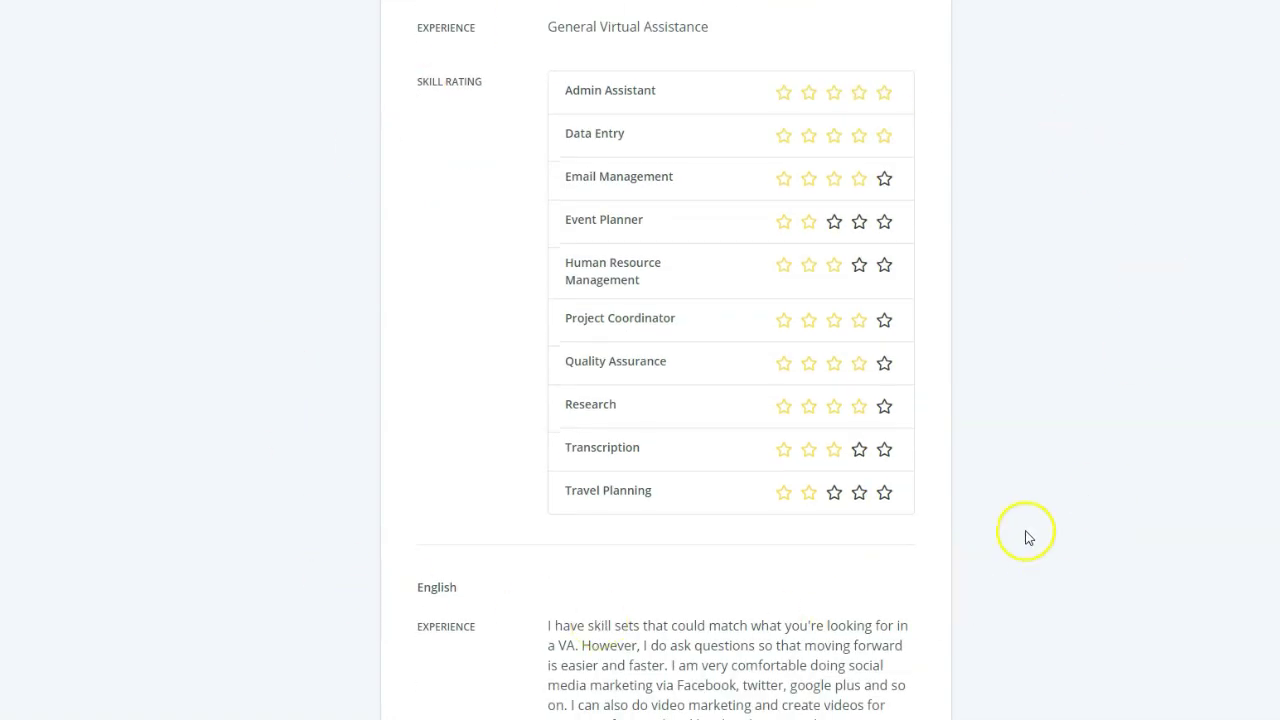
Read the English section's experience description and check its speaking and writing ratings
scroll(980, 630, "down", 5)
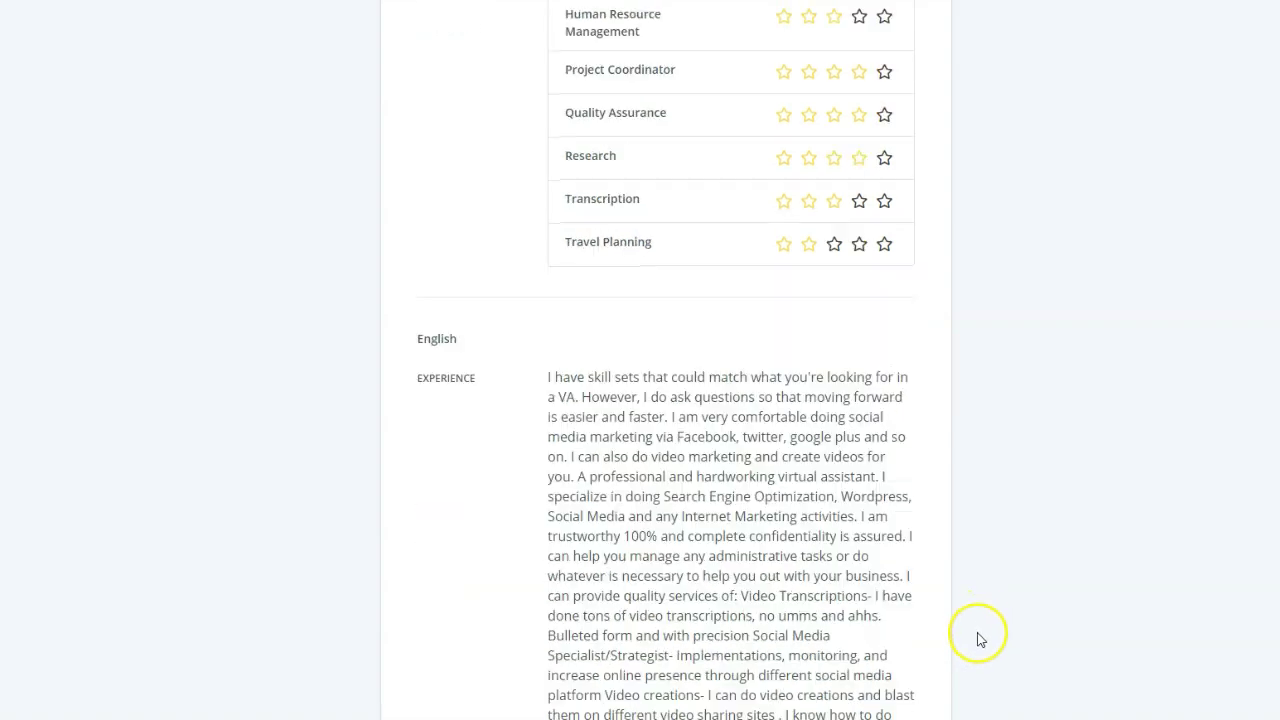
scroll(980, 640, "down", 1)
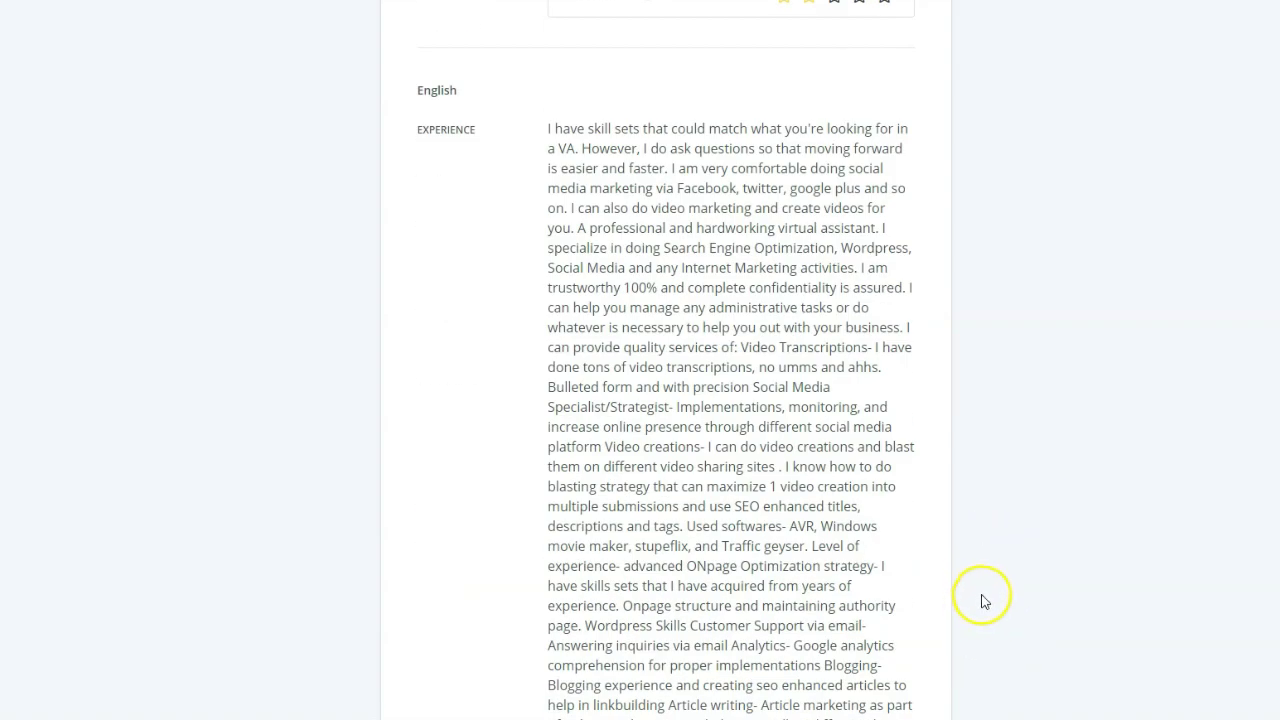
scroll(914, 583, "down", 6)
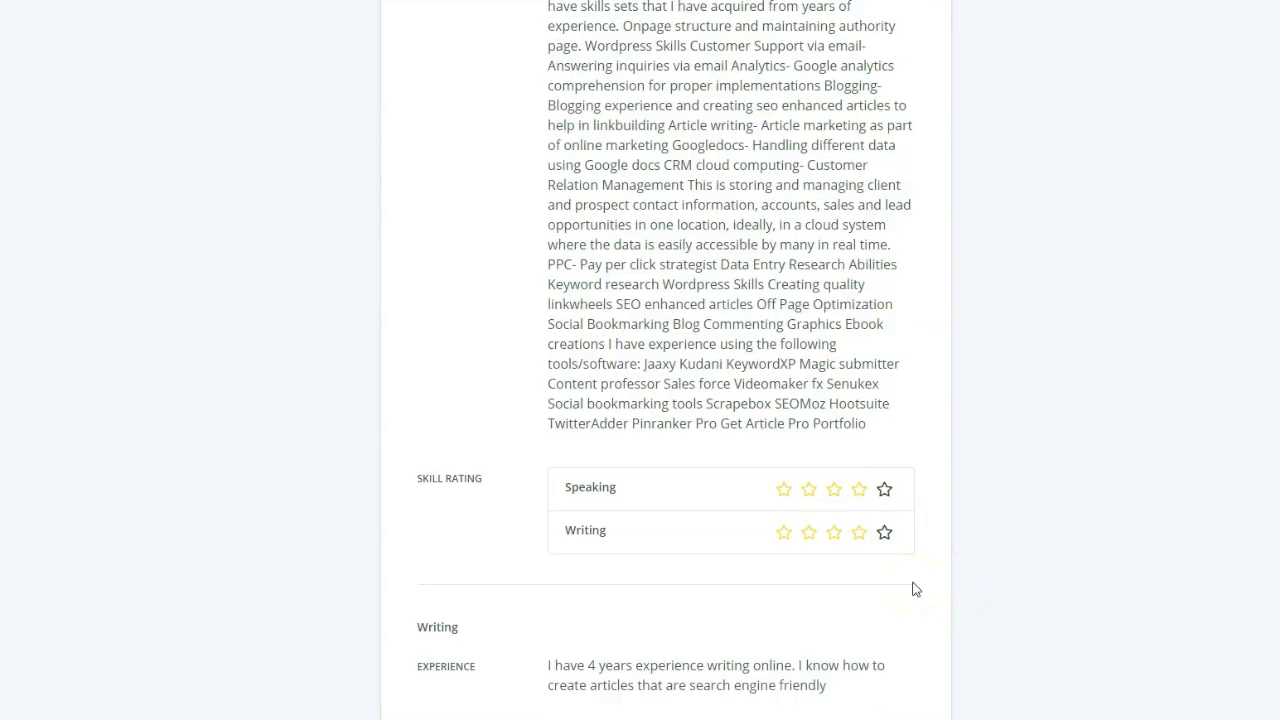
scroll(914, 589, "up", 7)
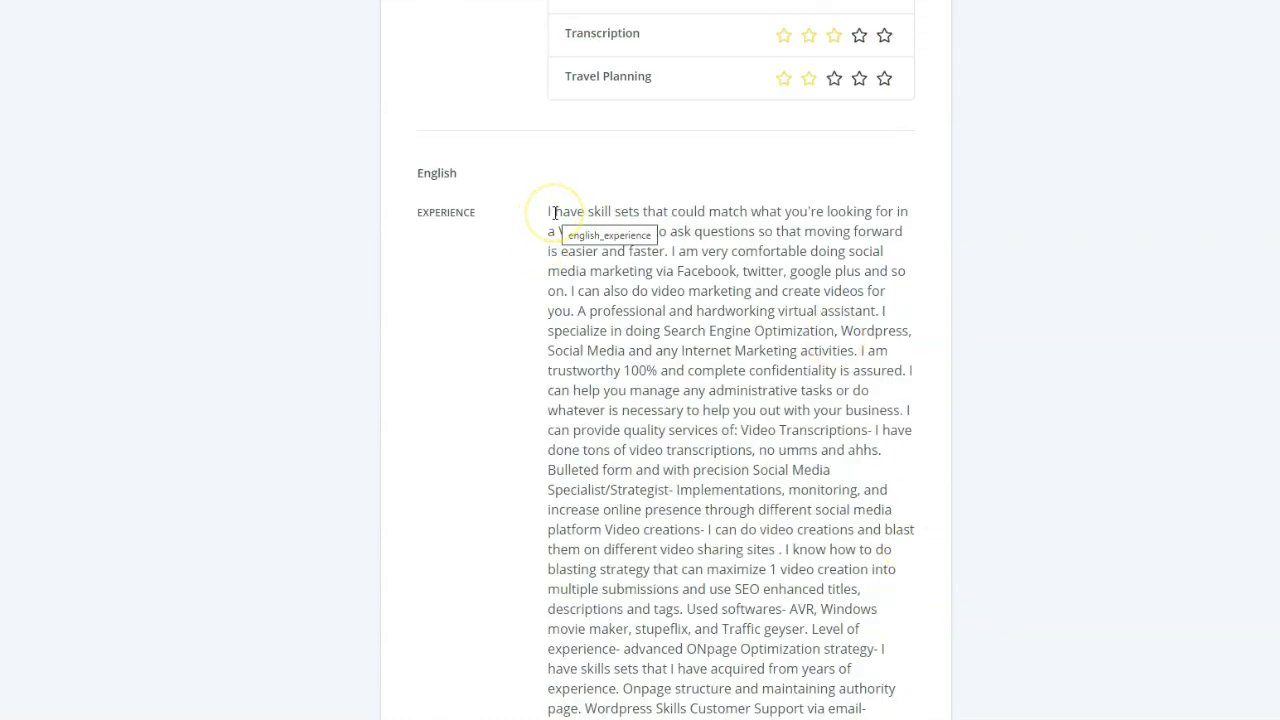
scroll(800, 414, "down", 2)
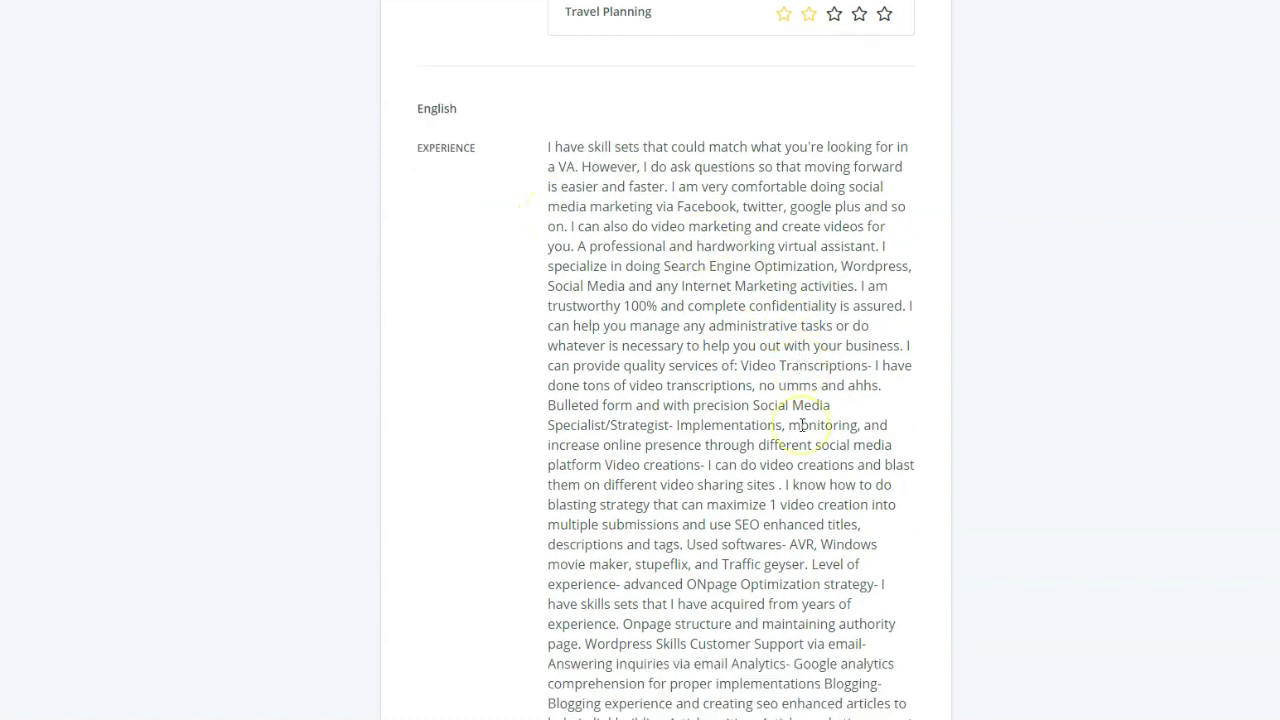
scroll(802, 425, "down", 3)
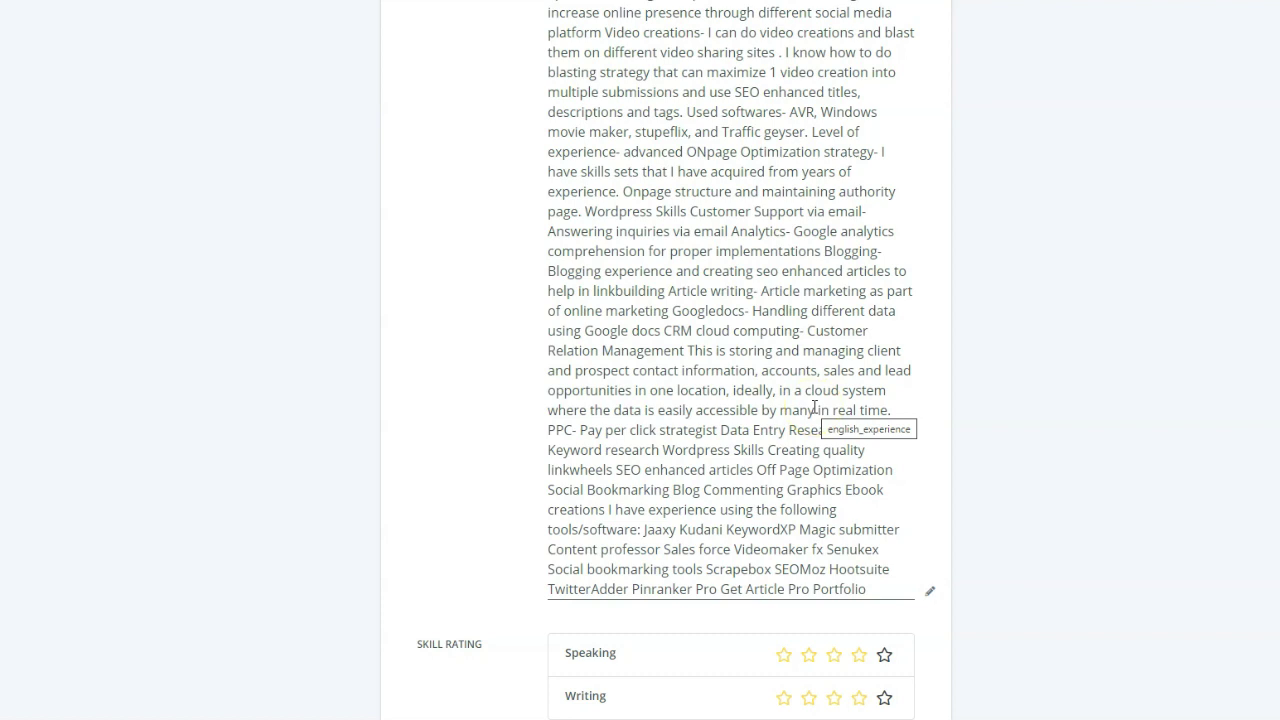
scroll(748, 421, "up", 3)
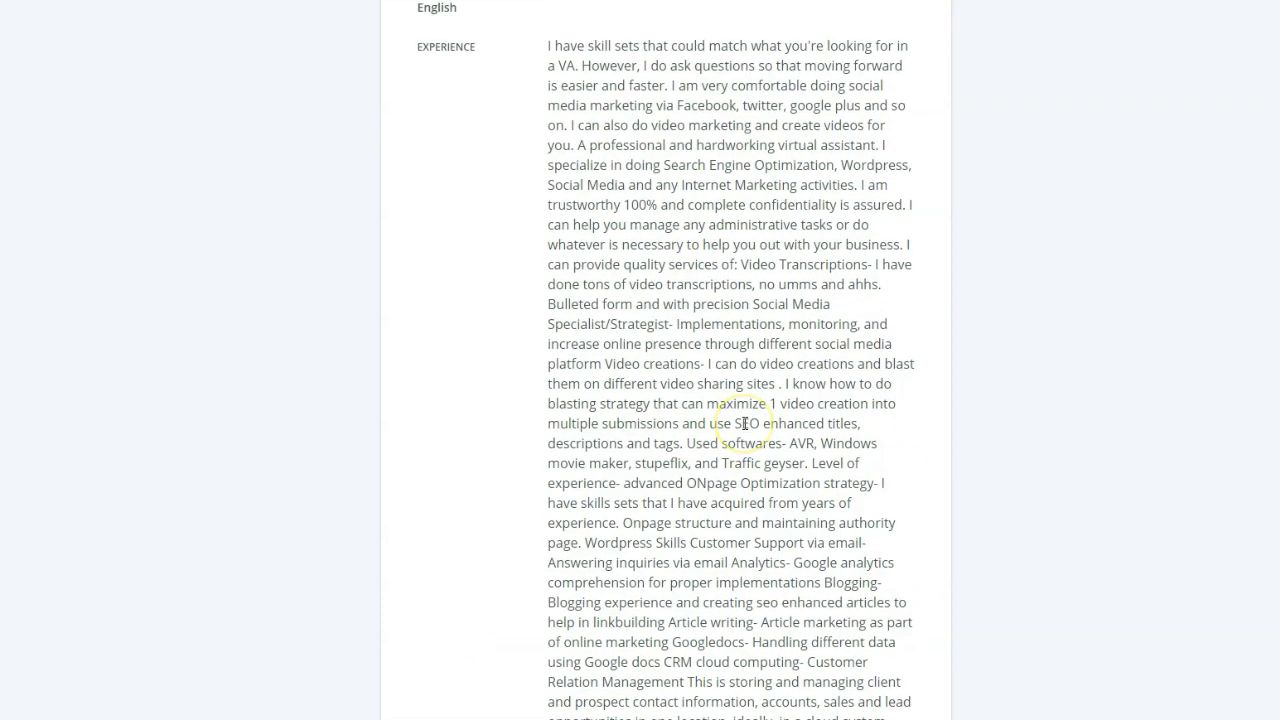
scroll(745, 423, "down", 8)
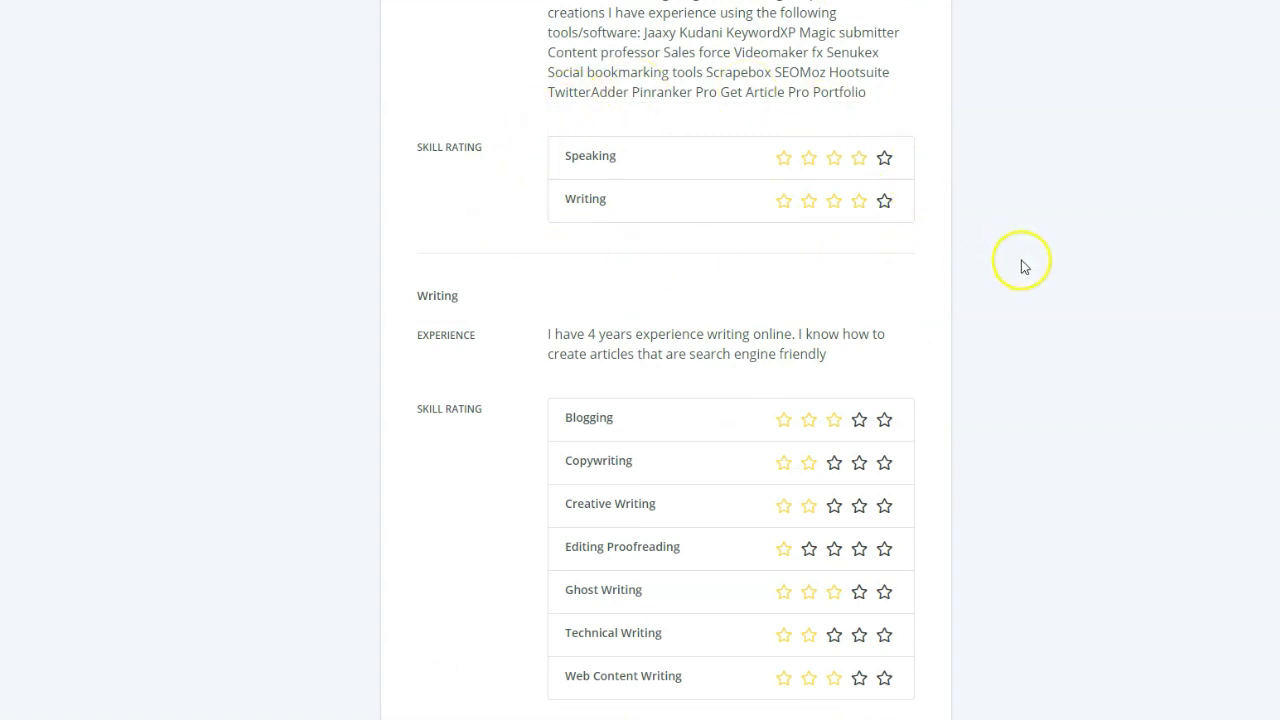
Examine the experience descriptions and skill ratings in the Writing, Marketing & Sales and Advertising sections
scroll(988, 309, "down", 2)
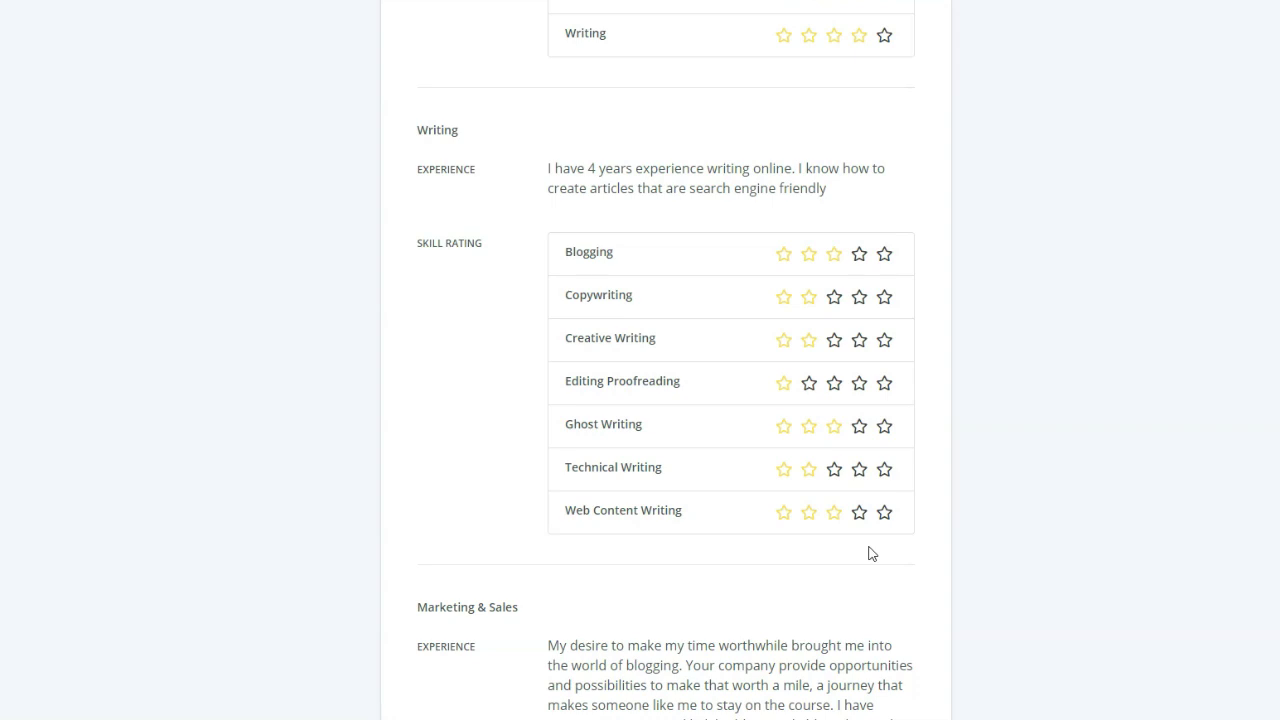
scroll(752, 463, "up", 1)
scroll(752, 463, "down", 5)
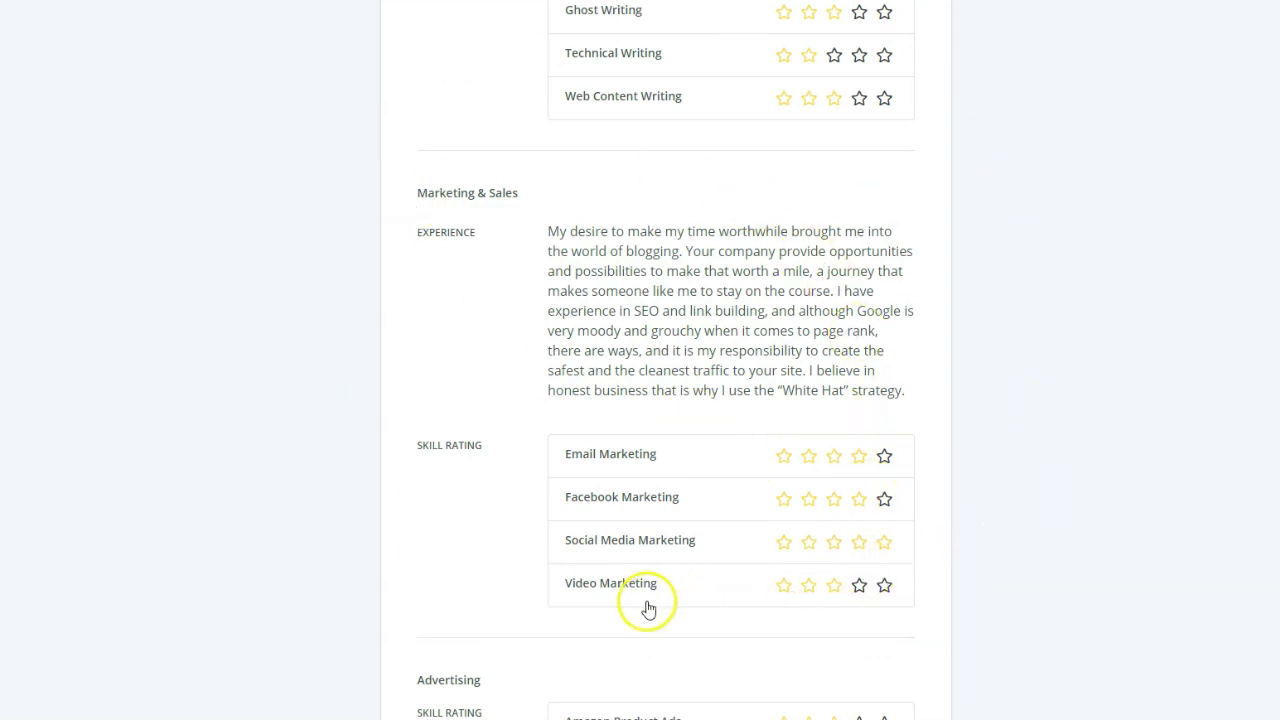
scroll(700, 520, "up", 10)
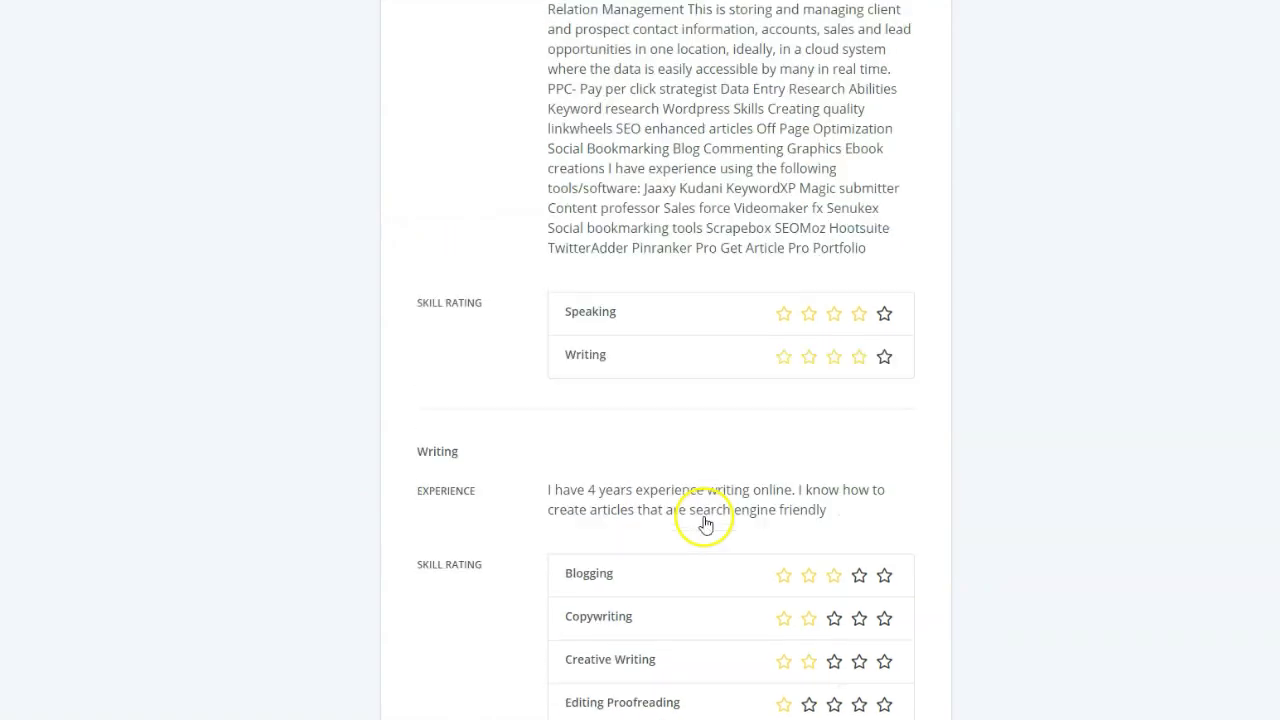
scroll(705, 522, "down", 10)
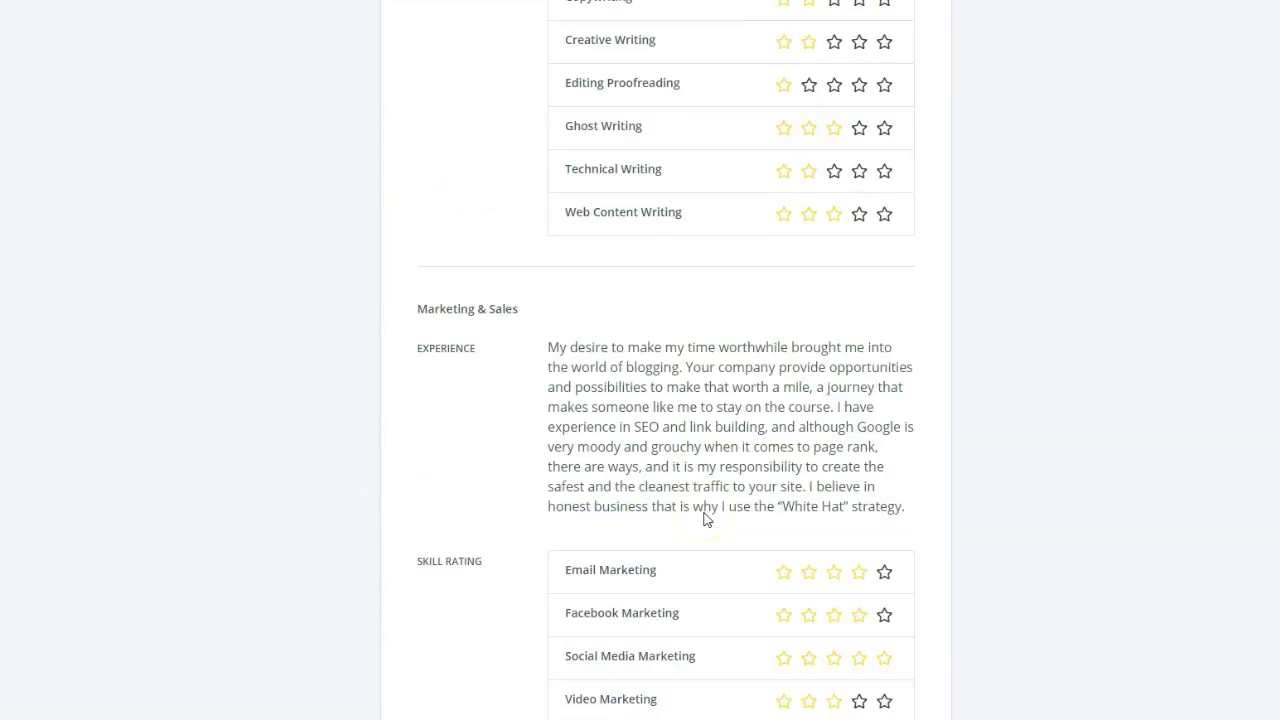
scroll(705, 519, "down", 4)
scroll(706, 517, "up", 2)
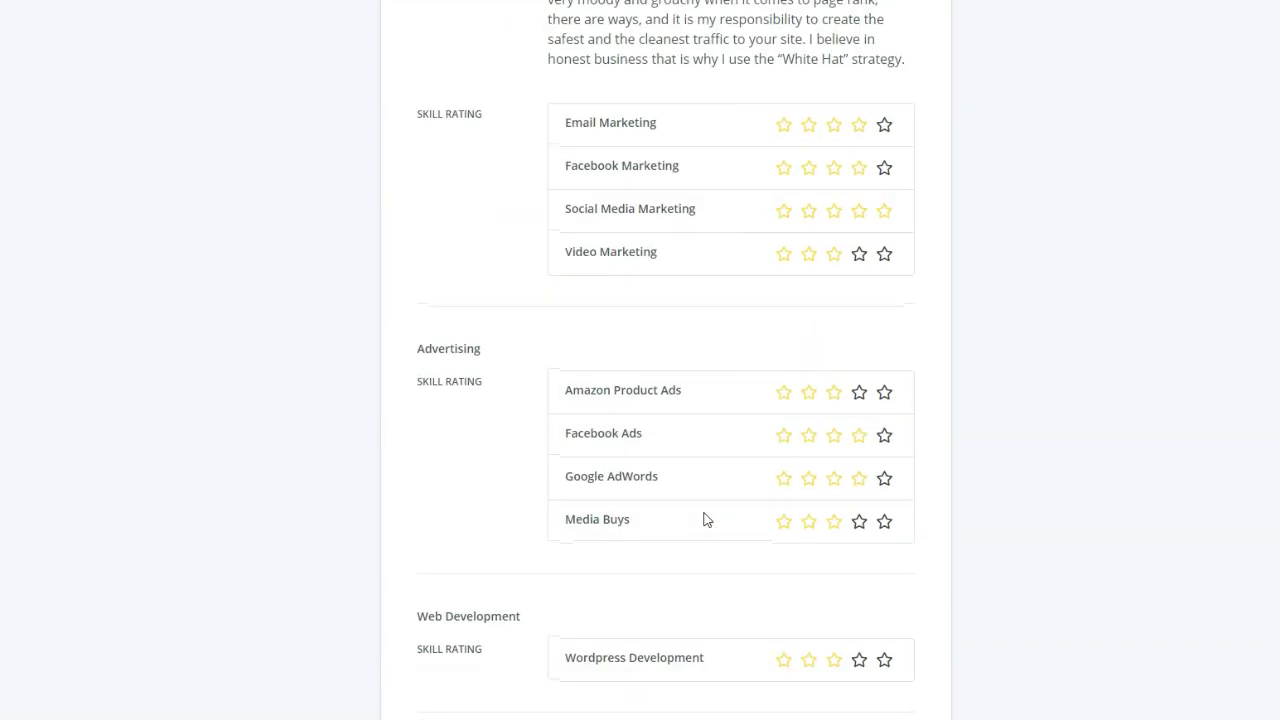
scroll(705, 520, "down", 3)
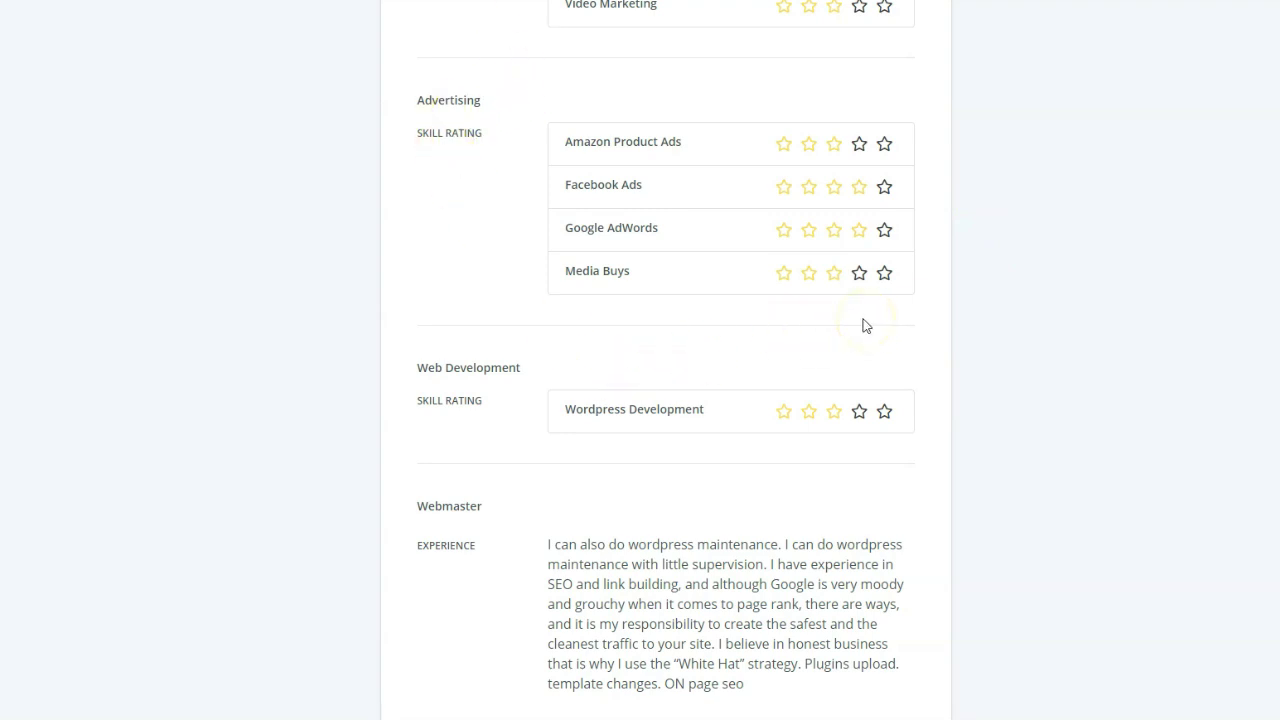
scroll(866, 326, "up", 1)
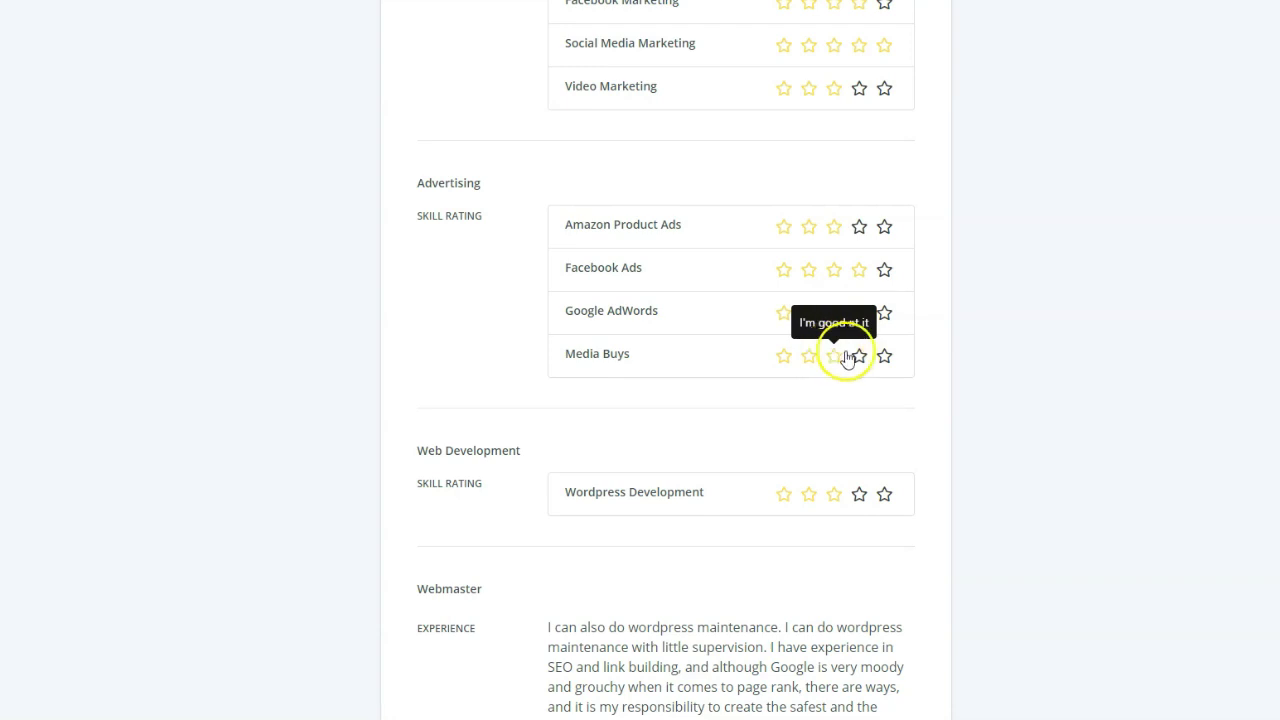
scroll(923, 383, "up", 4)
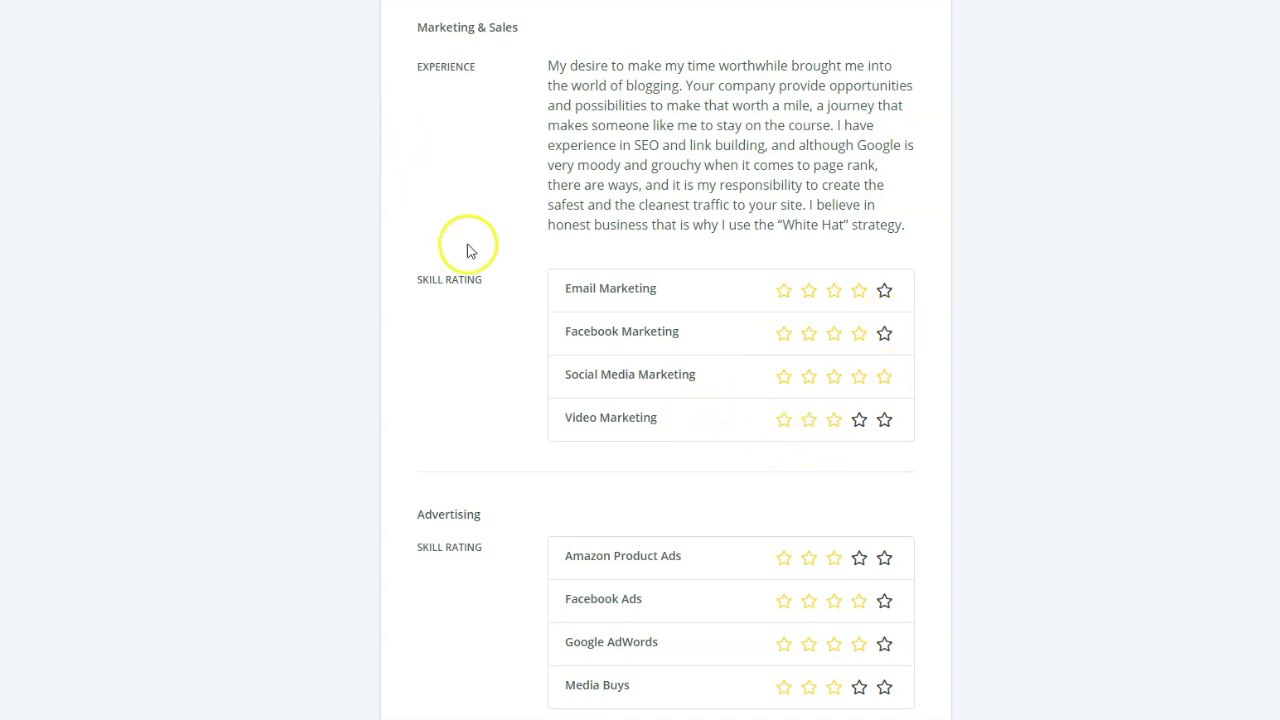
Select the entire experience description in the Webmaster section
scroll(908, 355, "down", 10)
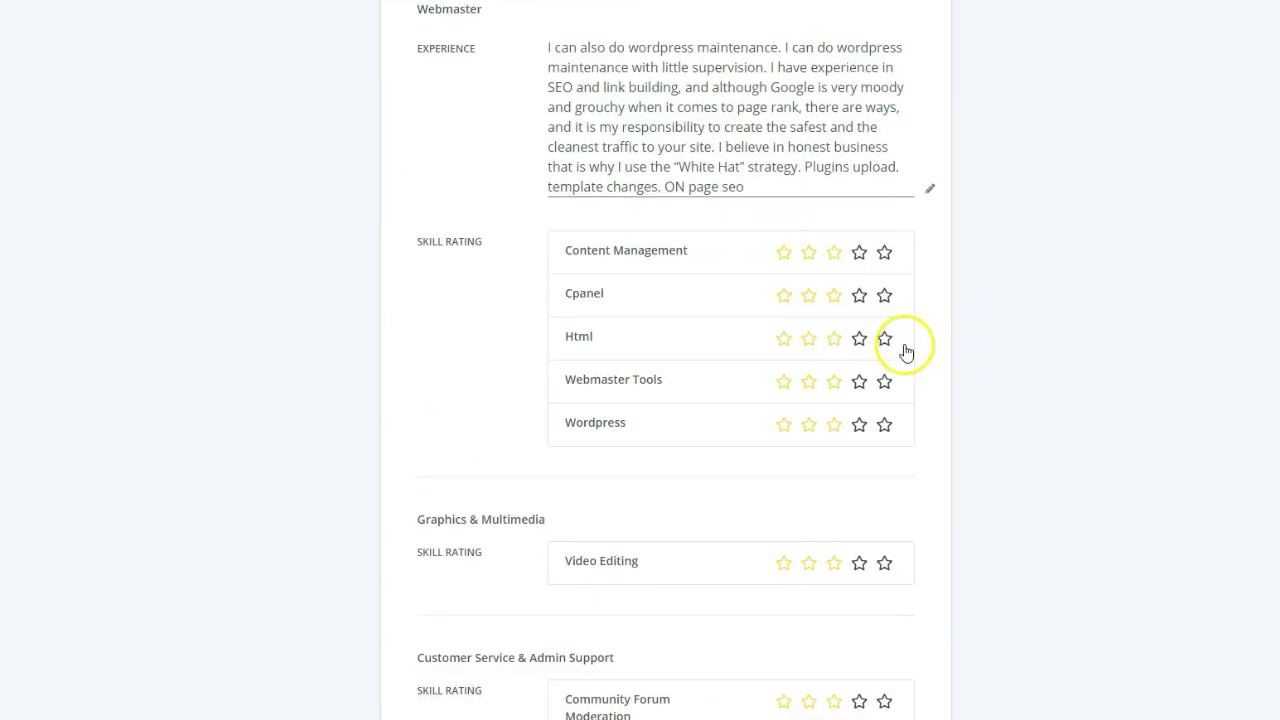
scroll(905, 351, "up", 1)
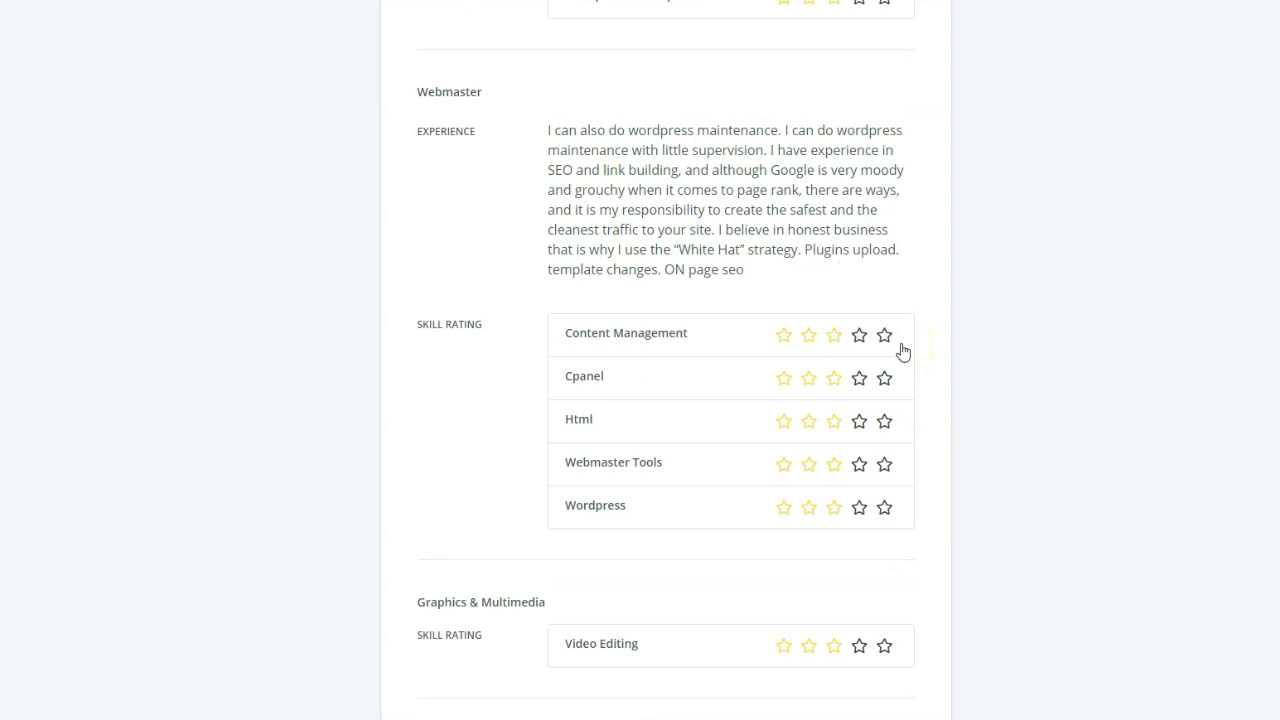
left_click(930, 355)
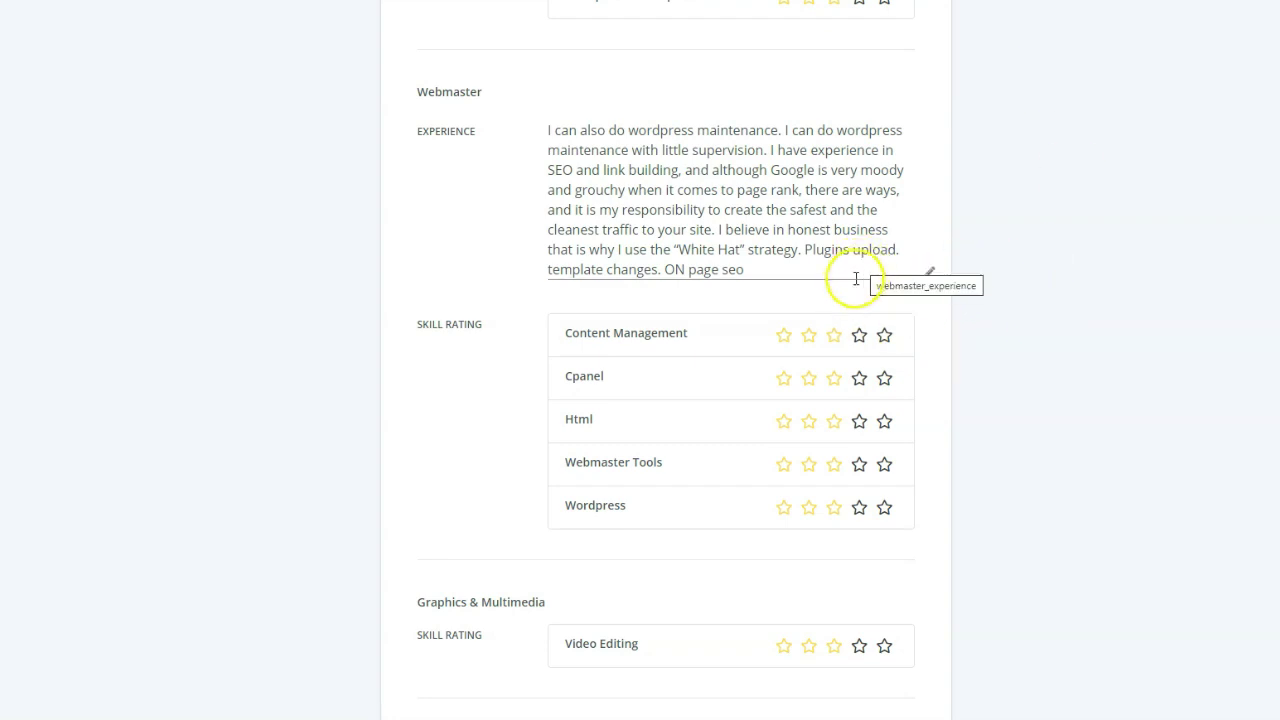
left_click(792, 267)
left_click_drag(792, 267, 539, 133)
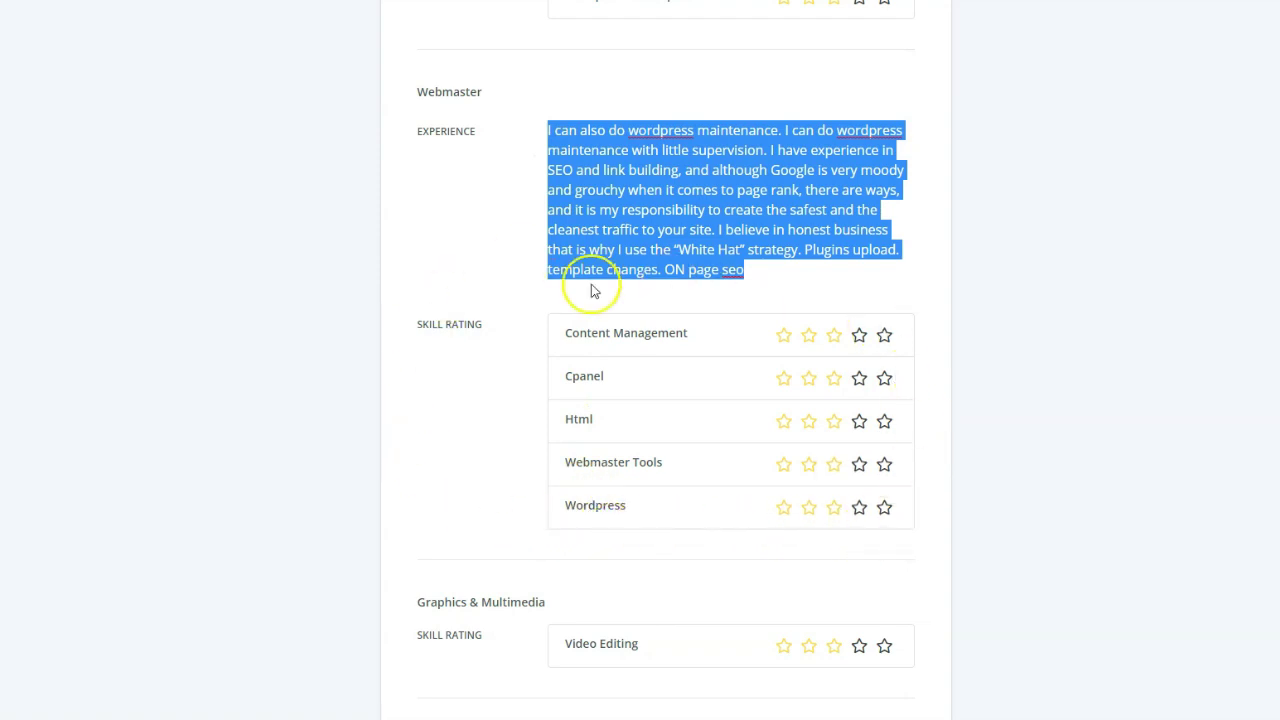
Review the skill ratings for Graphics & Multimedia, Customer Service & Admin Support and Professional Services
scroll(697, 549, "down", 3)
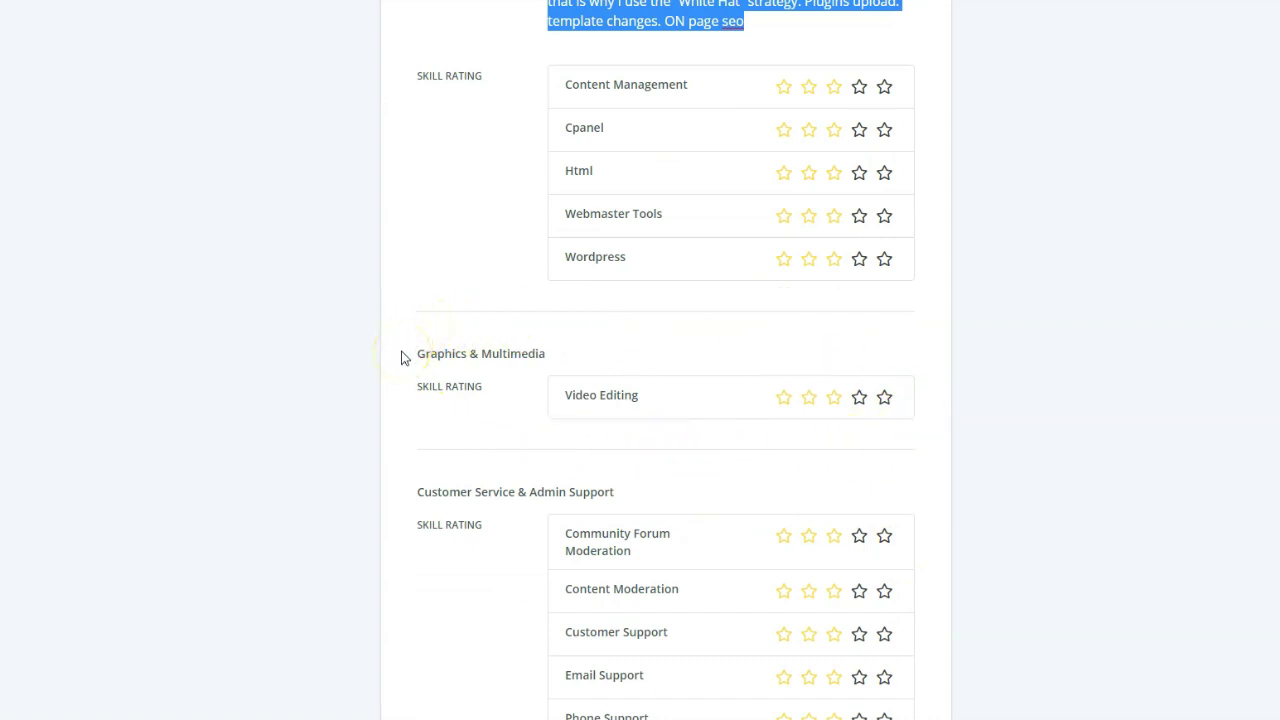
scroll(420, 383, "down", 2)
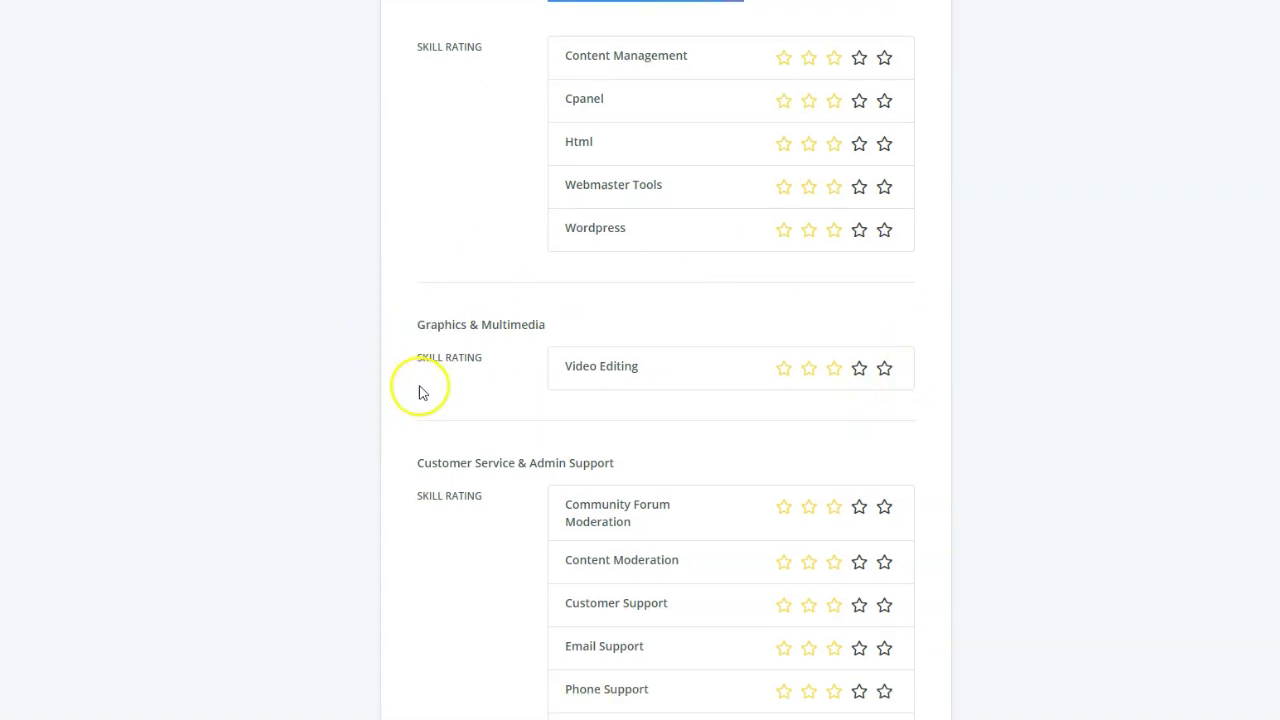
scroll(421, 388, "down", 1)
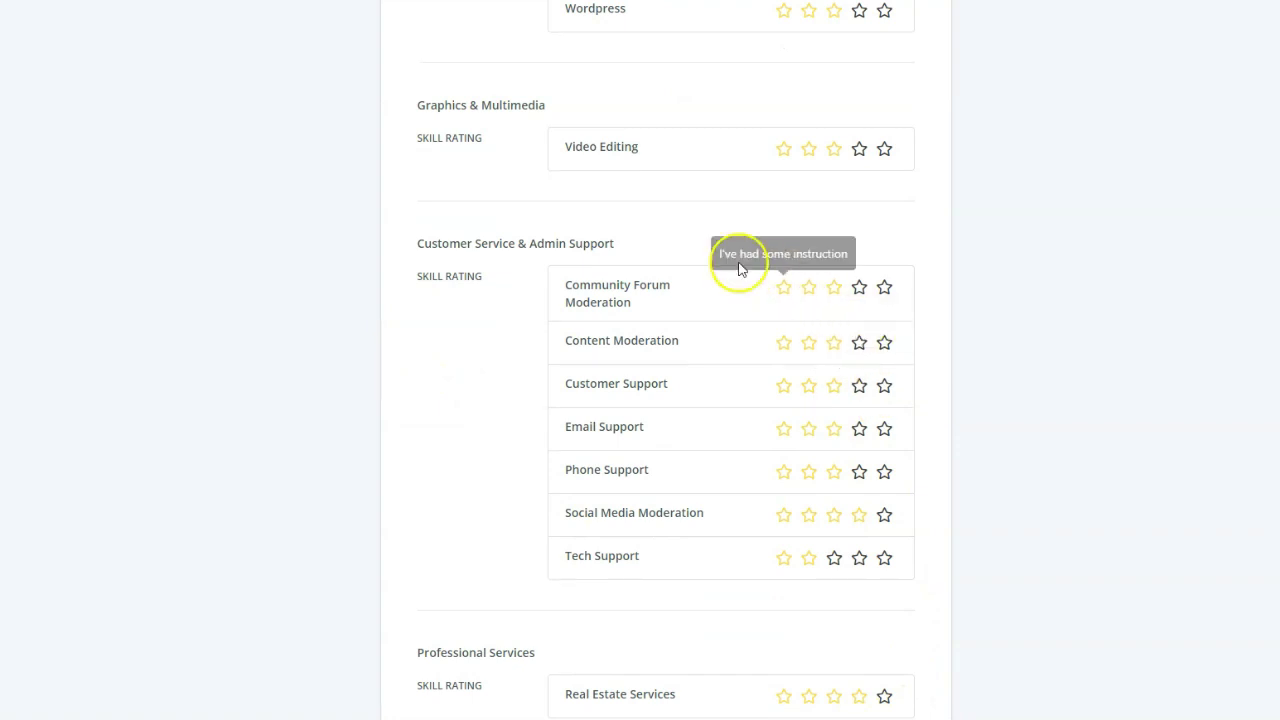
scroll(855, 592, "down", 2)
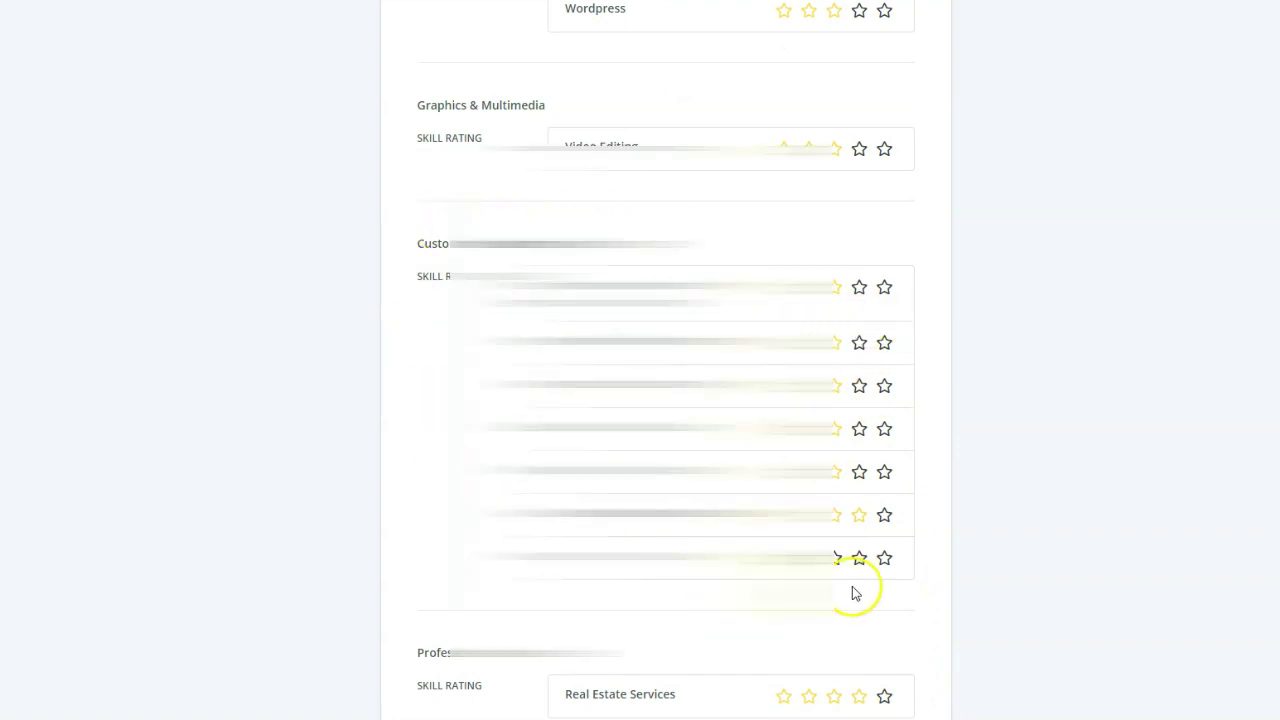
scroll(855, 592, "down", 1)
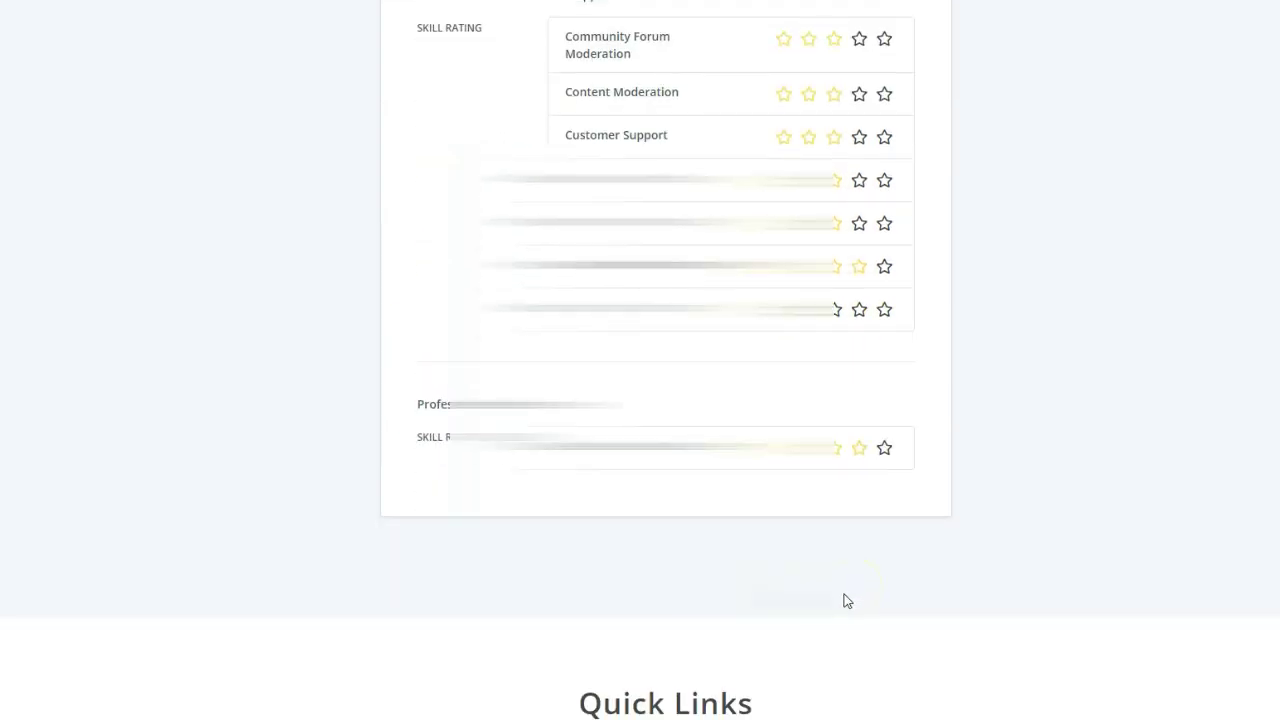
scroll(857, 580, "down", 4)
Return to the profile header and review it with the basic information section
scroll(857, 580, "up", 6)
scroll(857, 580, "up", 10)
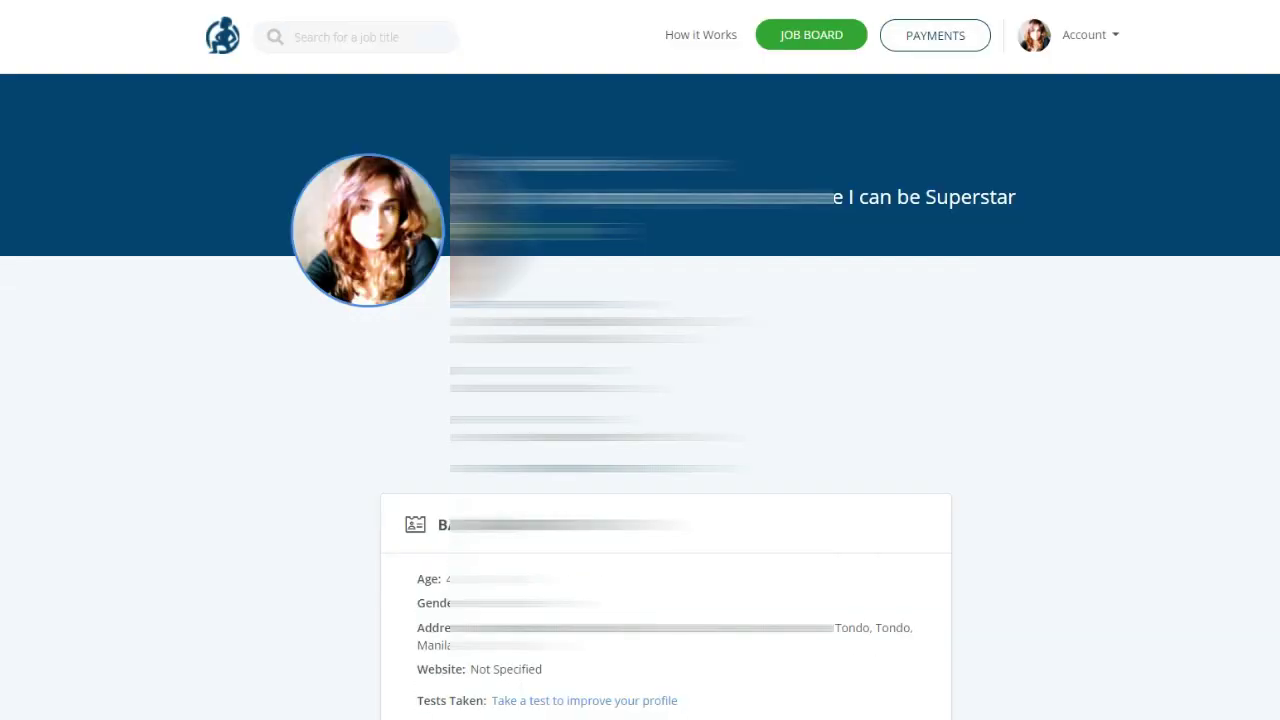
scroll(857, 580, "down", 2)
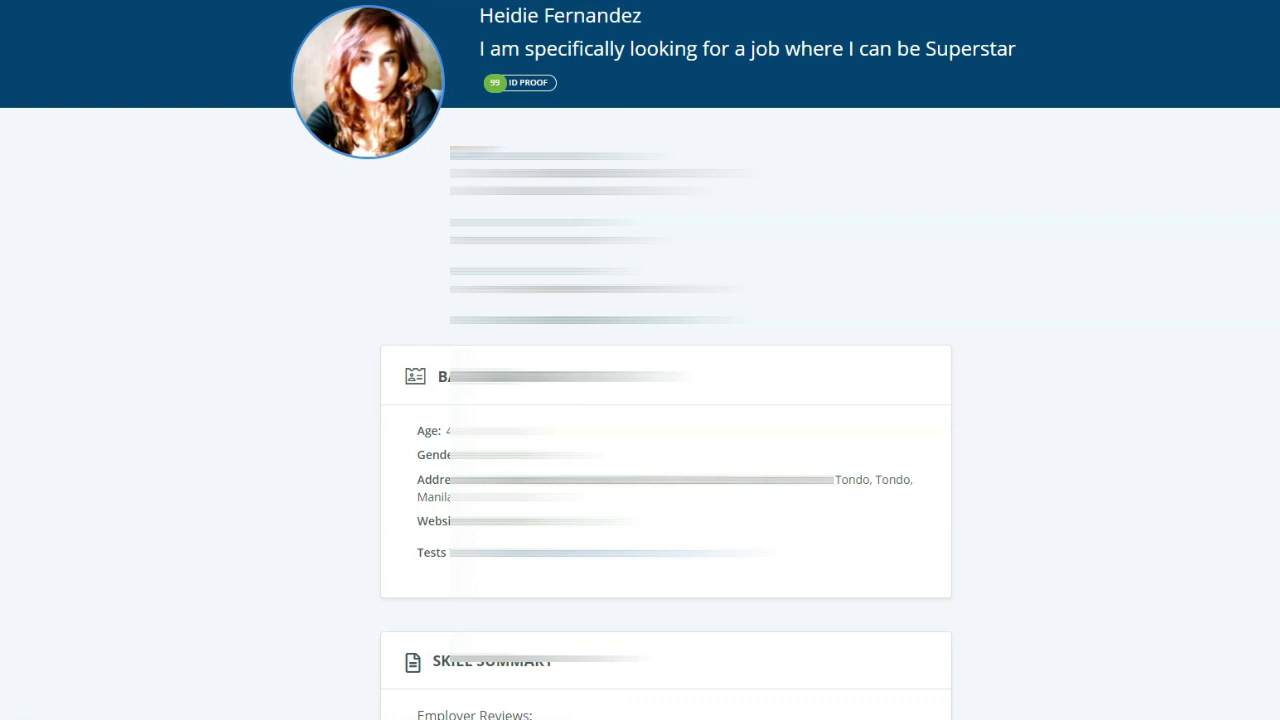
scroll(640, 360, "up", 1)
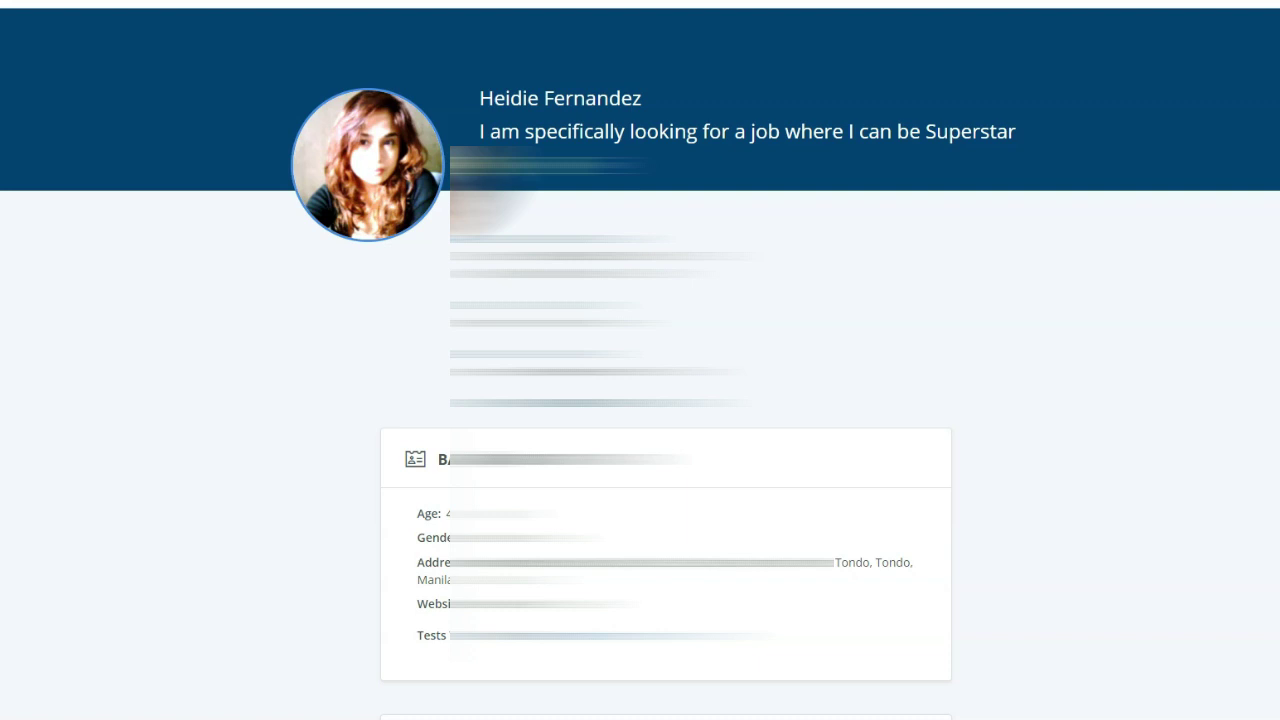
Read the basic information and the skill summary with its employer reviews and online experience, continuing down to the skill sections
scroll(640, 360, "down", 2)
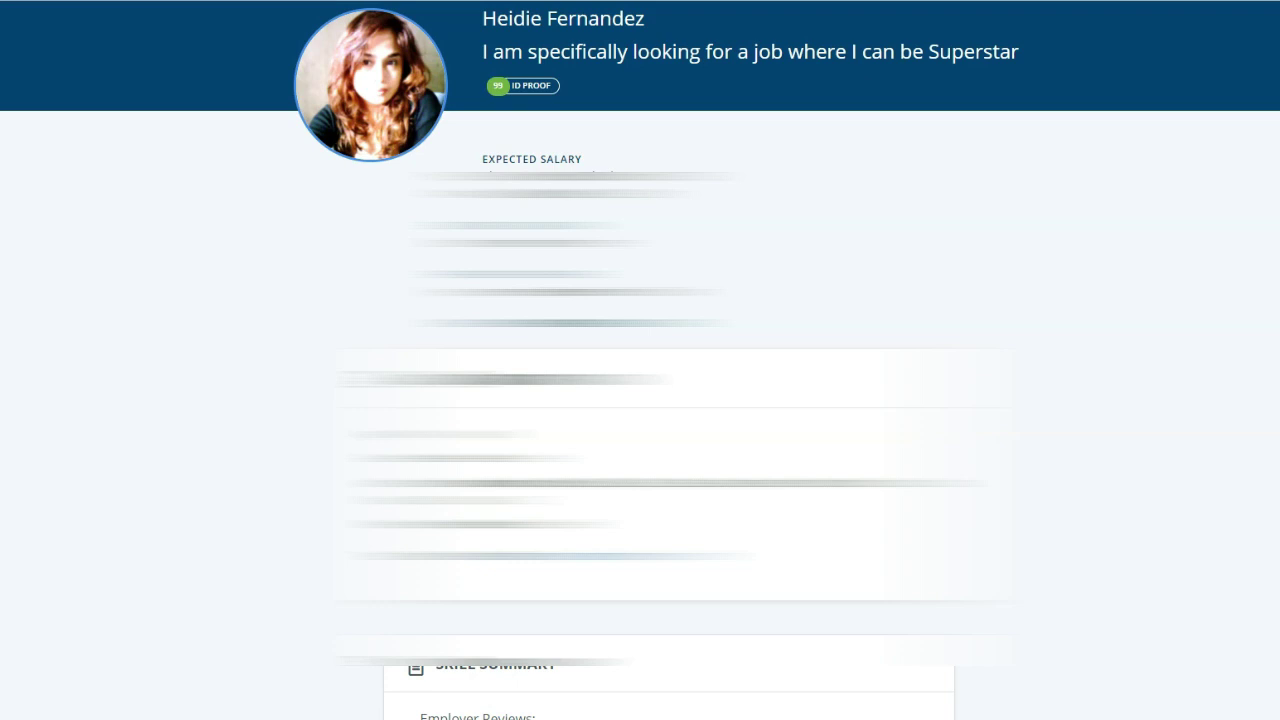
scroll(957, 557, "down", 3)
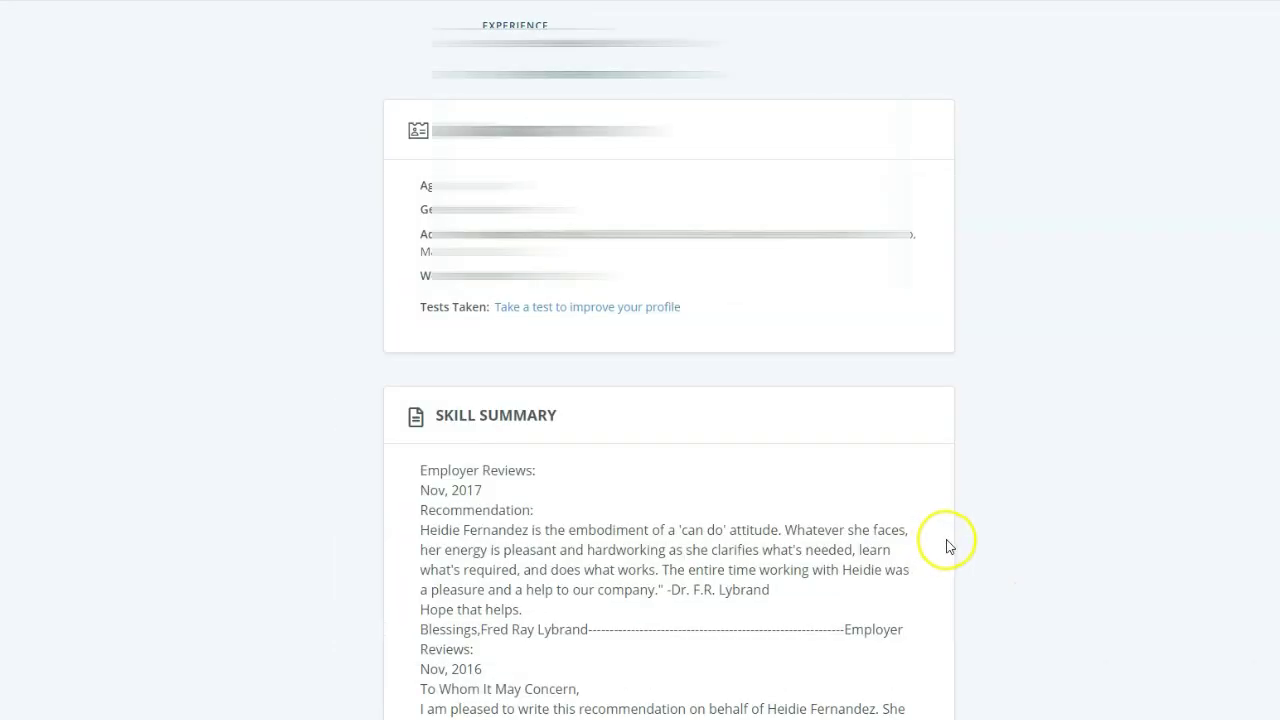
scroll(950, 546, "down", 15)
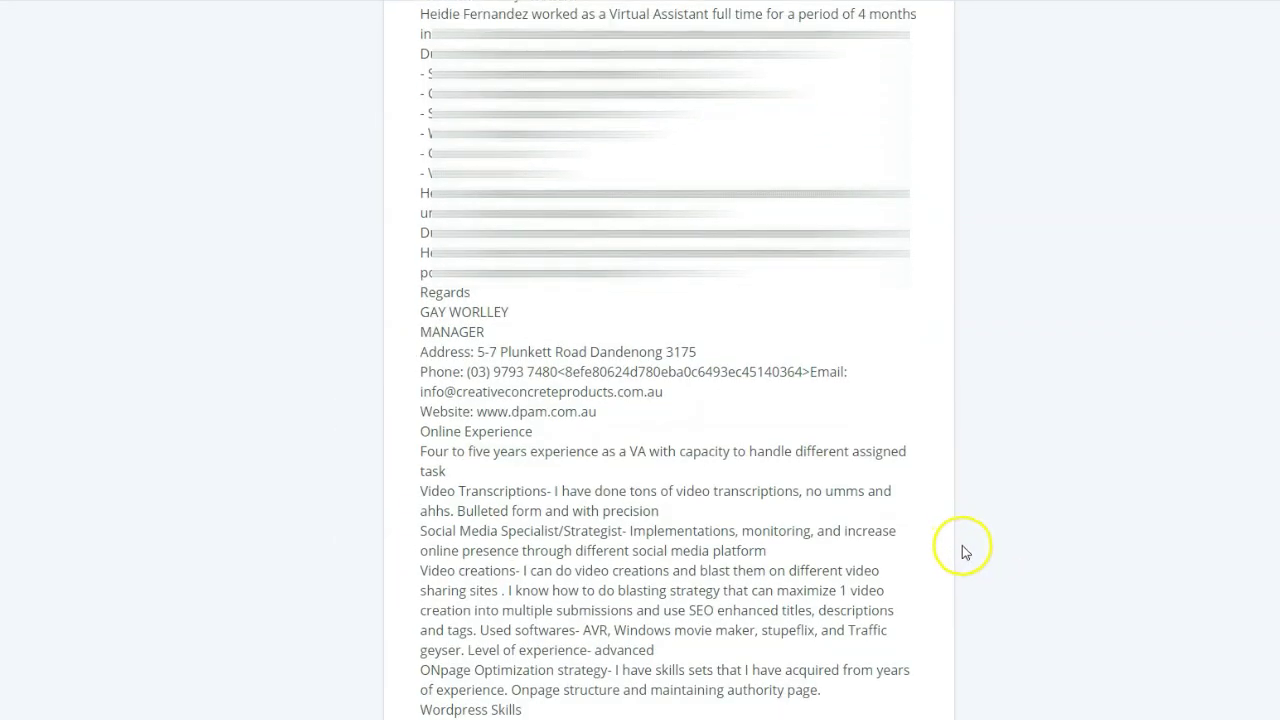
scroll(962, 548, "down", 10)
scroll(962, 548, "down", 15)
scroll(668, 360, "down", 15)
Highlight the Webmaster experience description, the word "SEO" within it and the "seo" that ends it
triple_click(728, 170)
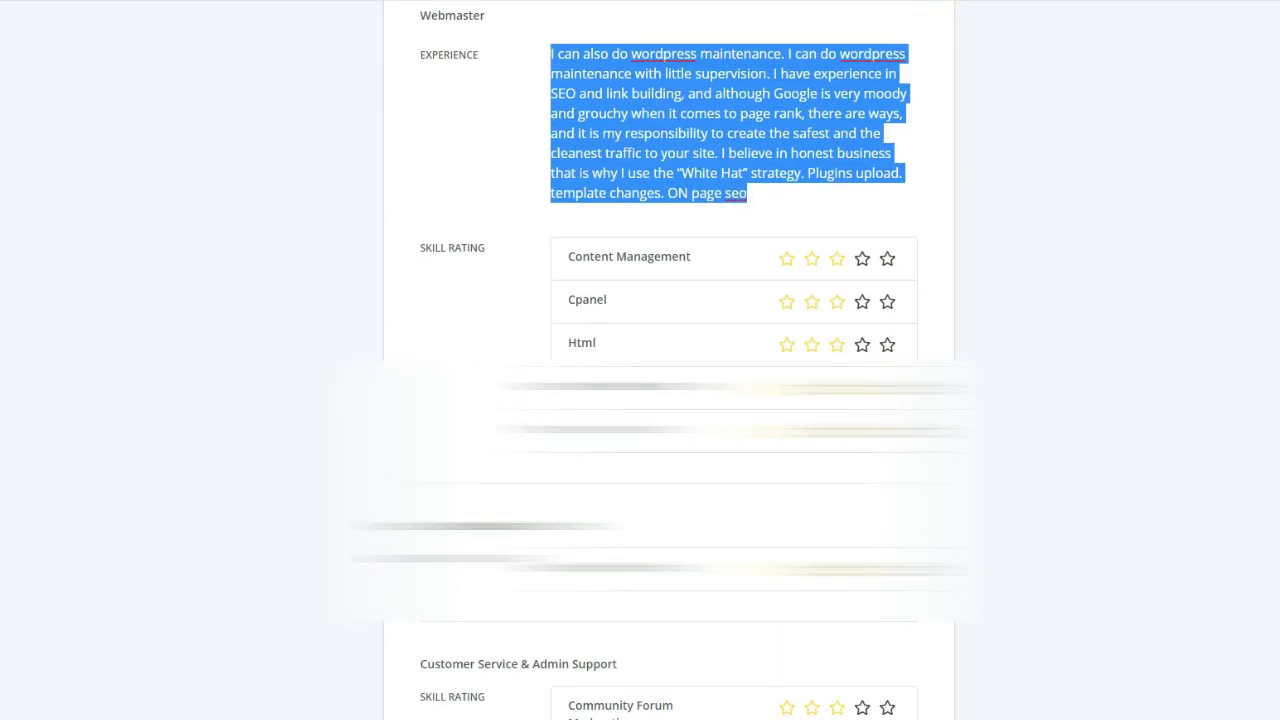
scroll(668, 360, "up", 1)
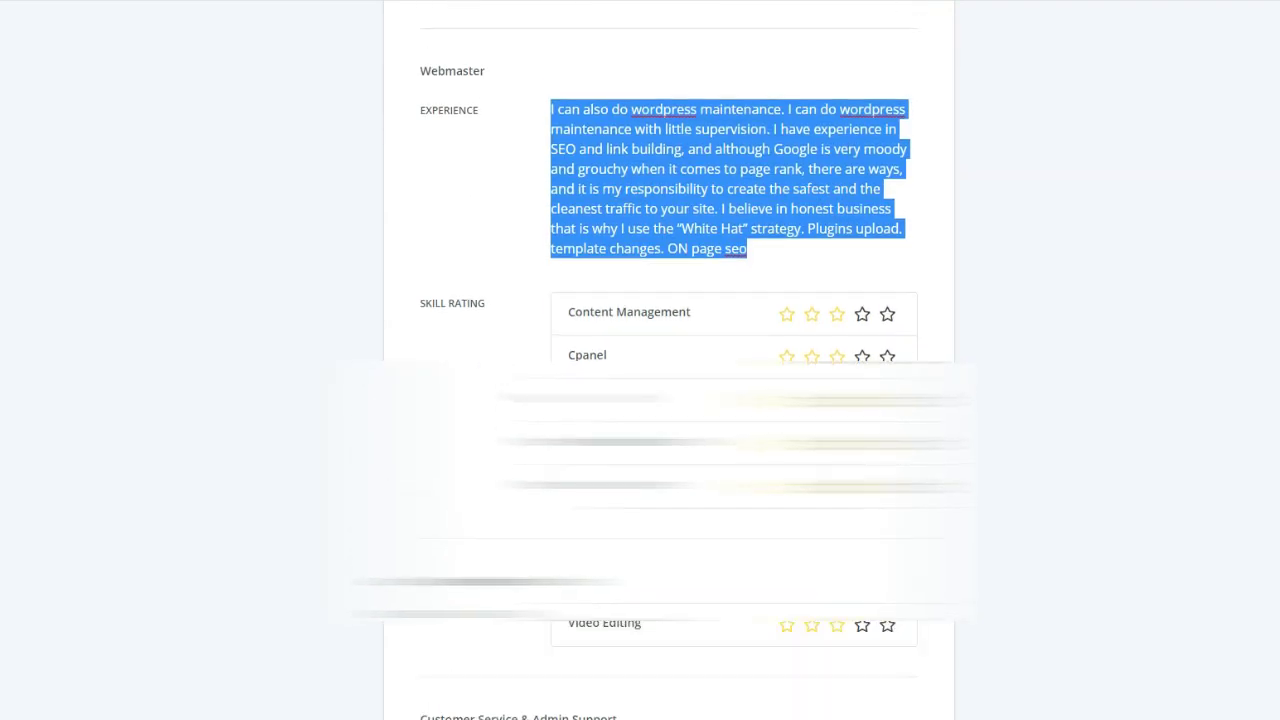
left_click(546, 145)
left_click(552, 151)
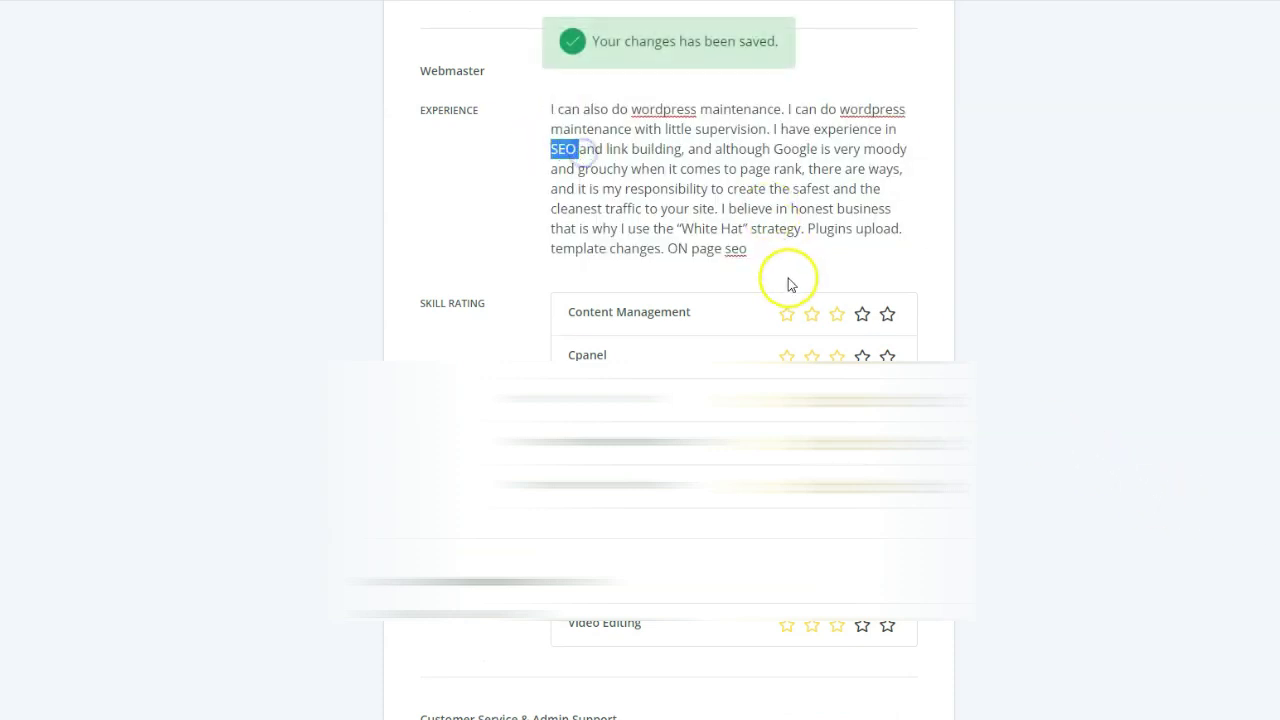
left_click_drag(763, 248, 722, 250)
Select the profile headline "I am specifically looking for a job where I can be Superstar"
scroll(983, 409, "down", 20)
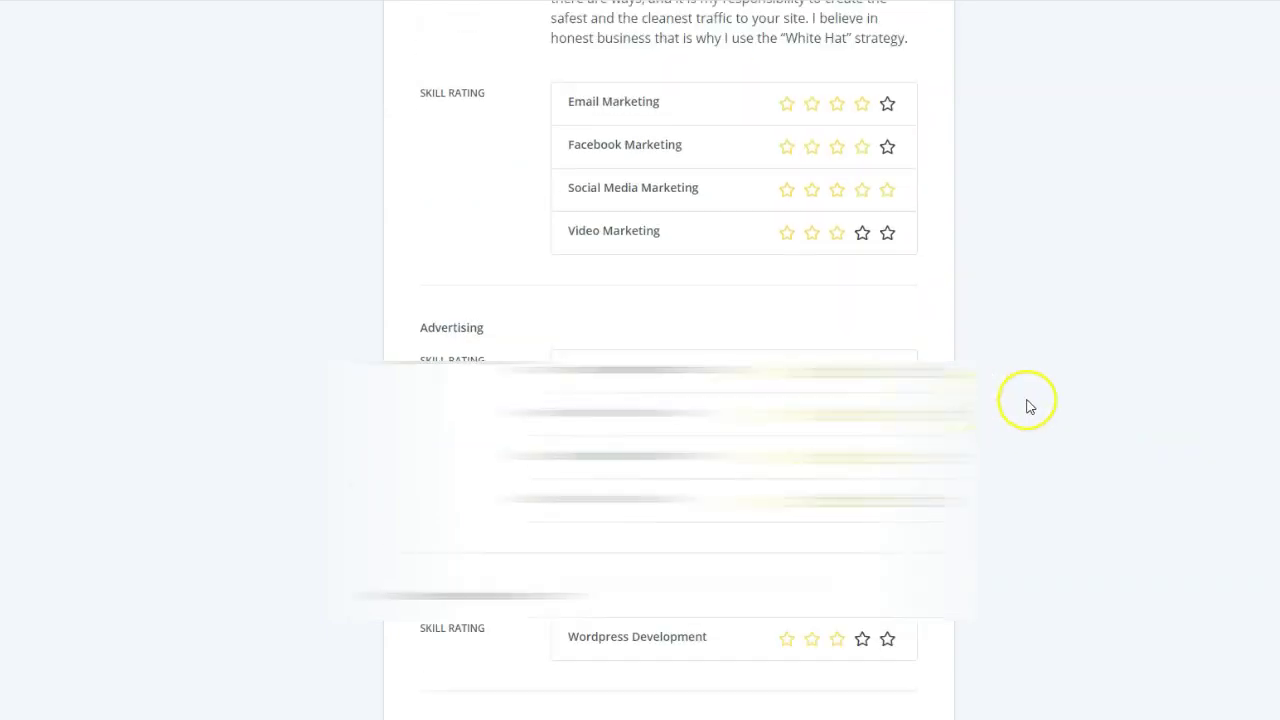
scroll(668, 360, "up", 8)
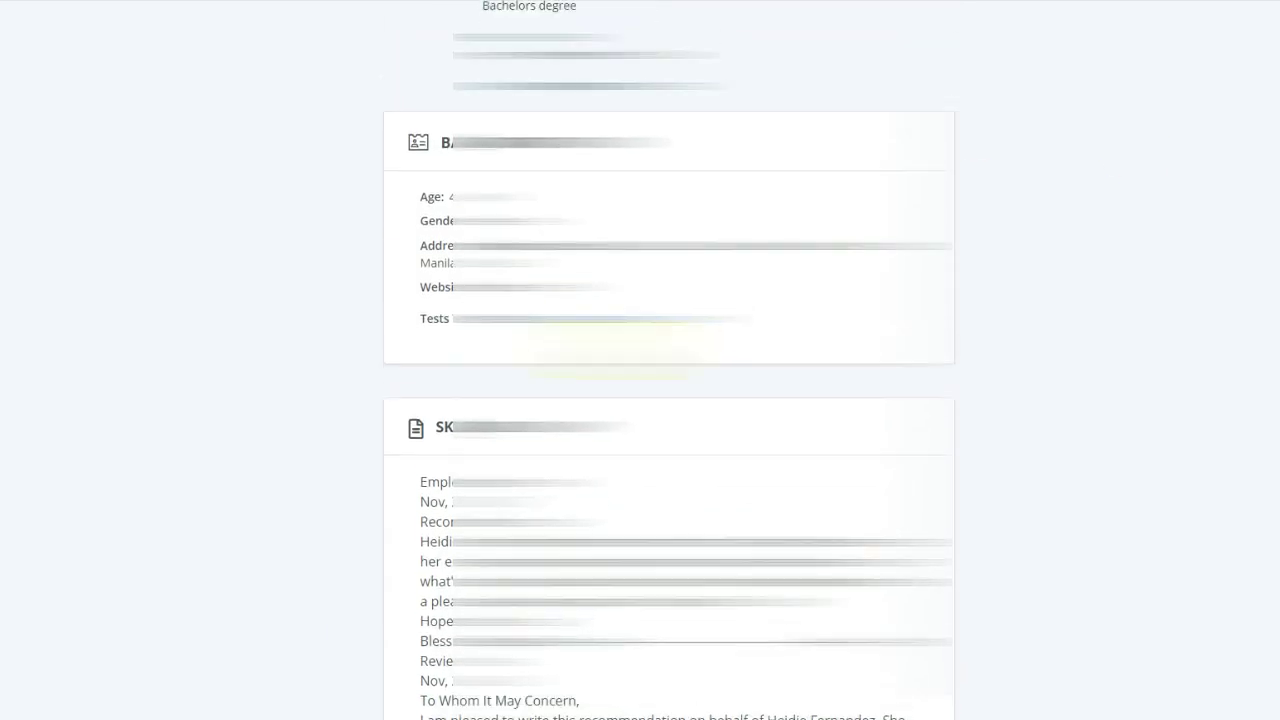
scroll(668, 360, "up", 3)
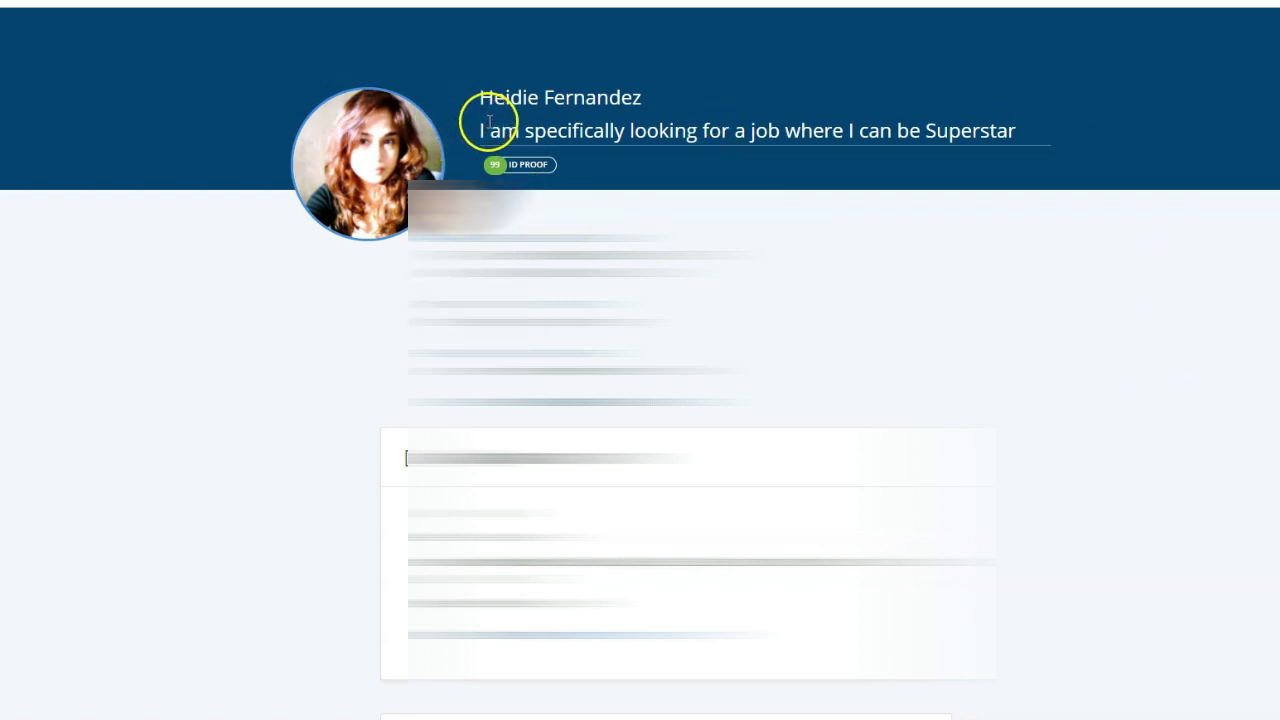
left_click_drag(1017, 129, 479, 130)
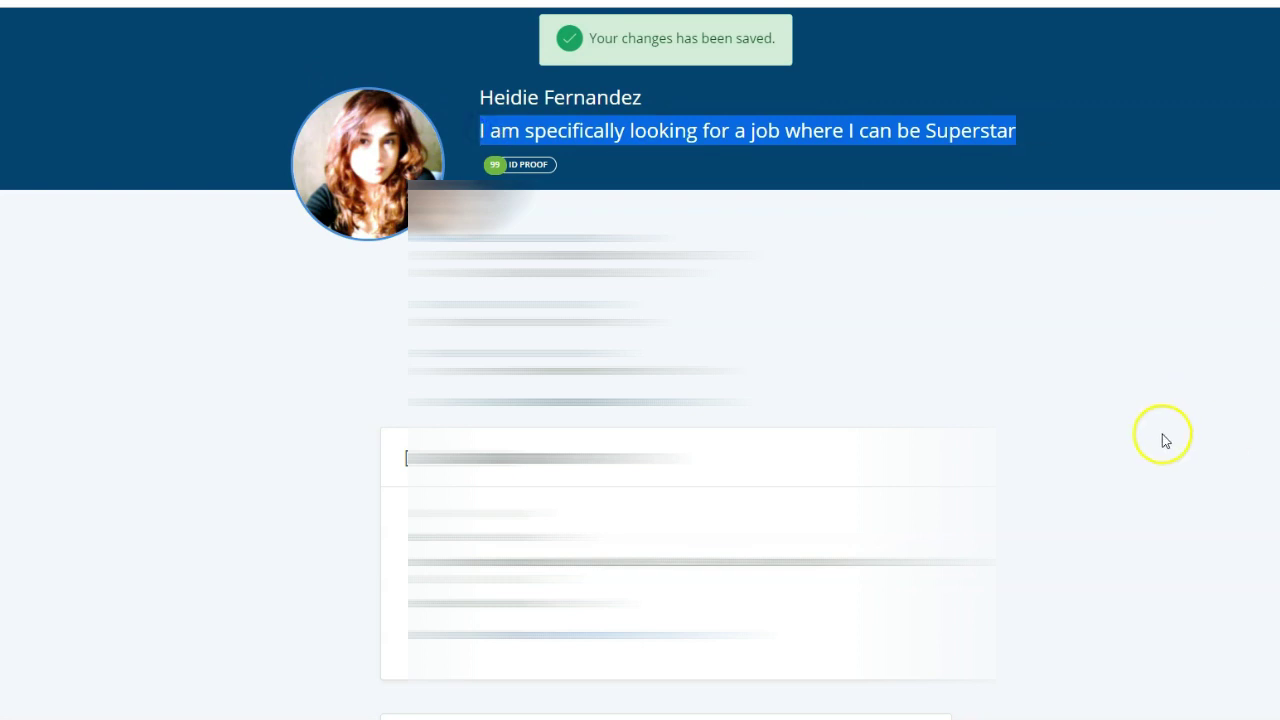
Look over the whole profile from the header down to the Professional Services rating and return to its beginning
scroll(1197, 449, "down", 4)
scroll(1197, 449, "up", 1)
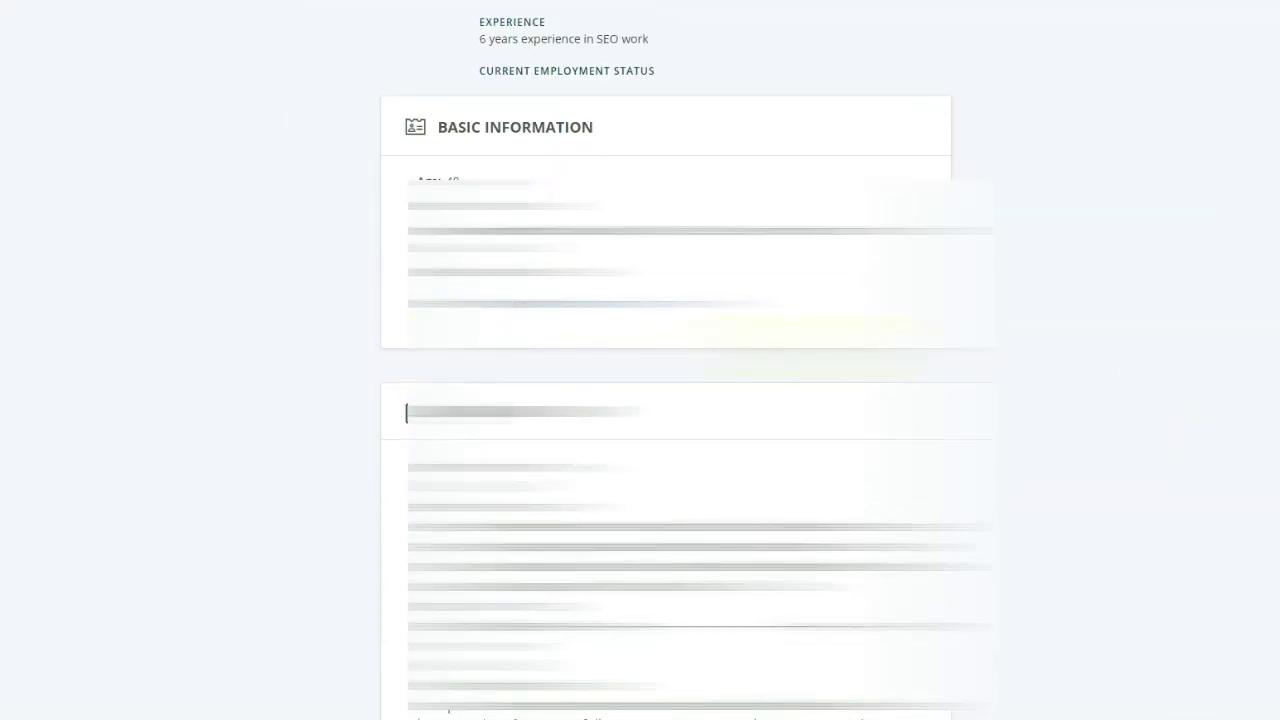
scroll(721, 100, "up", 5)
scroll(1114, 586, "down", 15)
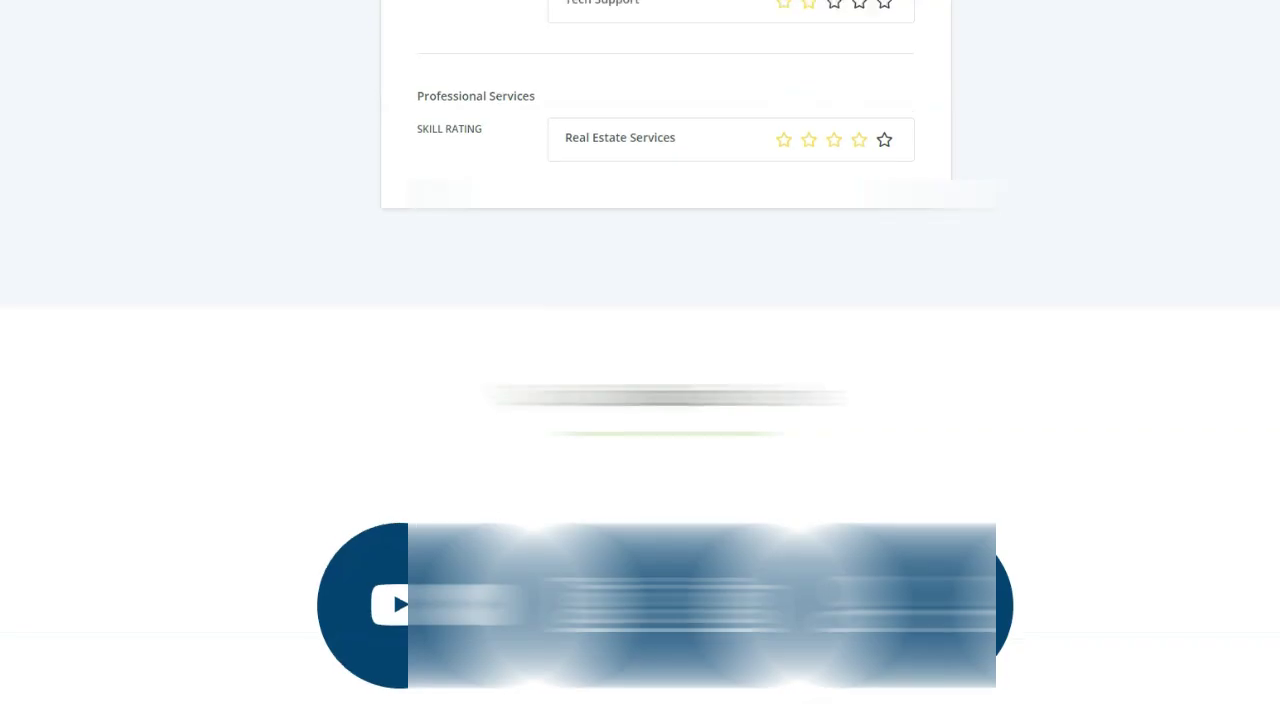
scroll(1114, 586, "up", 5)
scroll(665, 360, "up", 10)
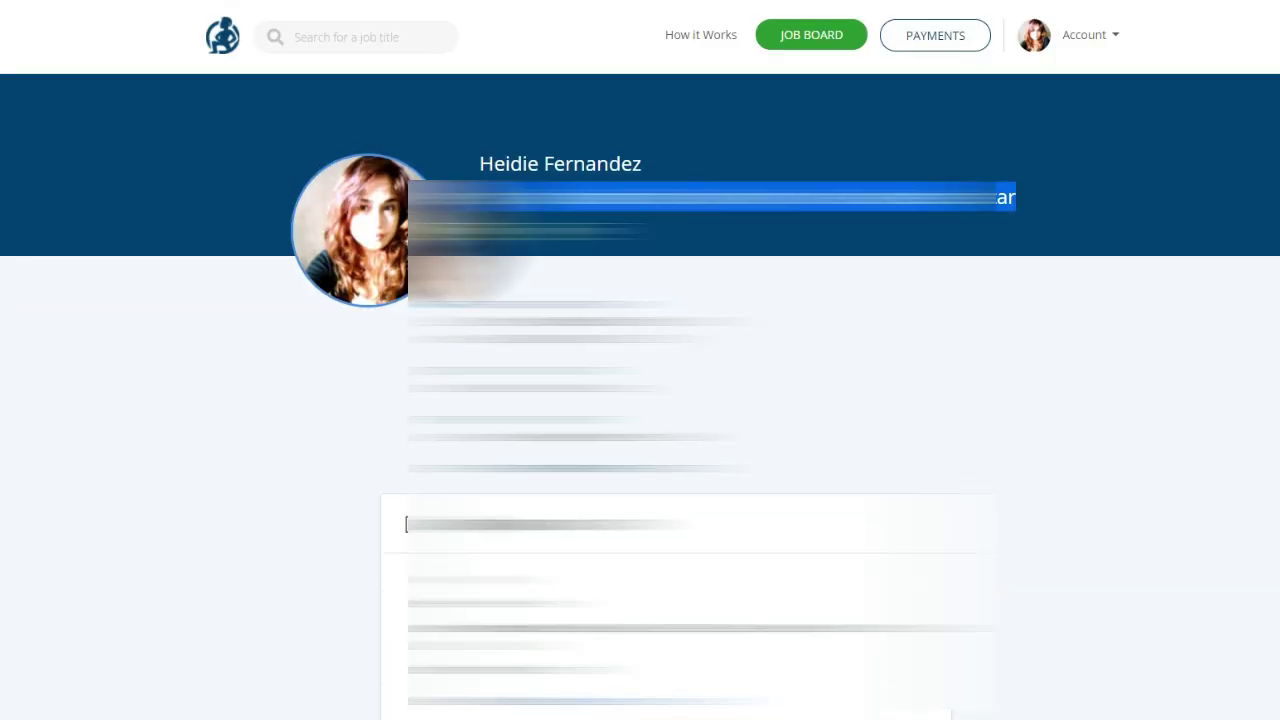
Open the account's job applications and page through the sent messages, including the older ones from 2014 to 2017
left_click(1086, 38)
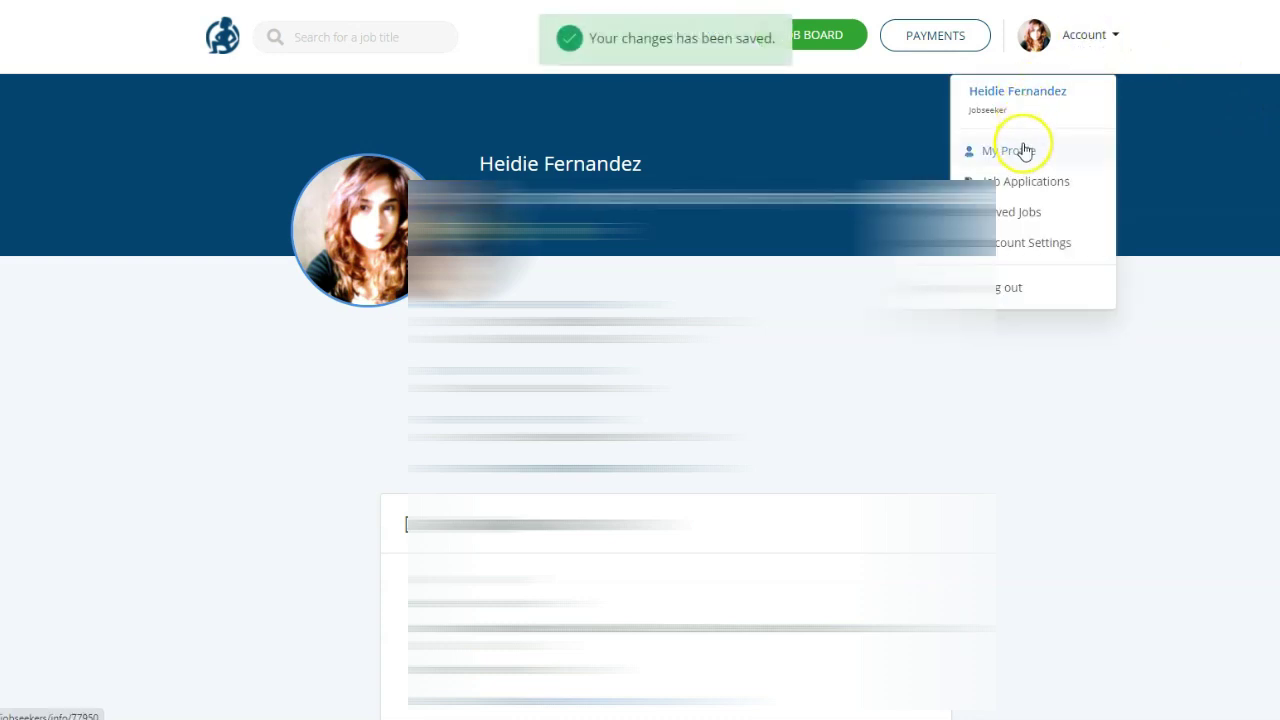
left_click(1024, 184)
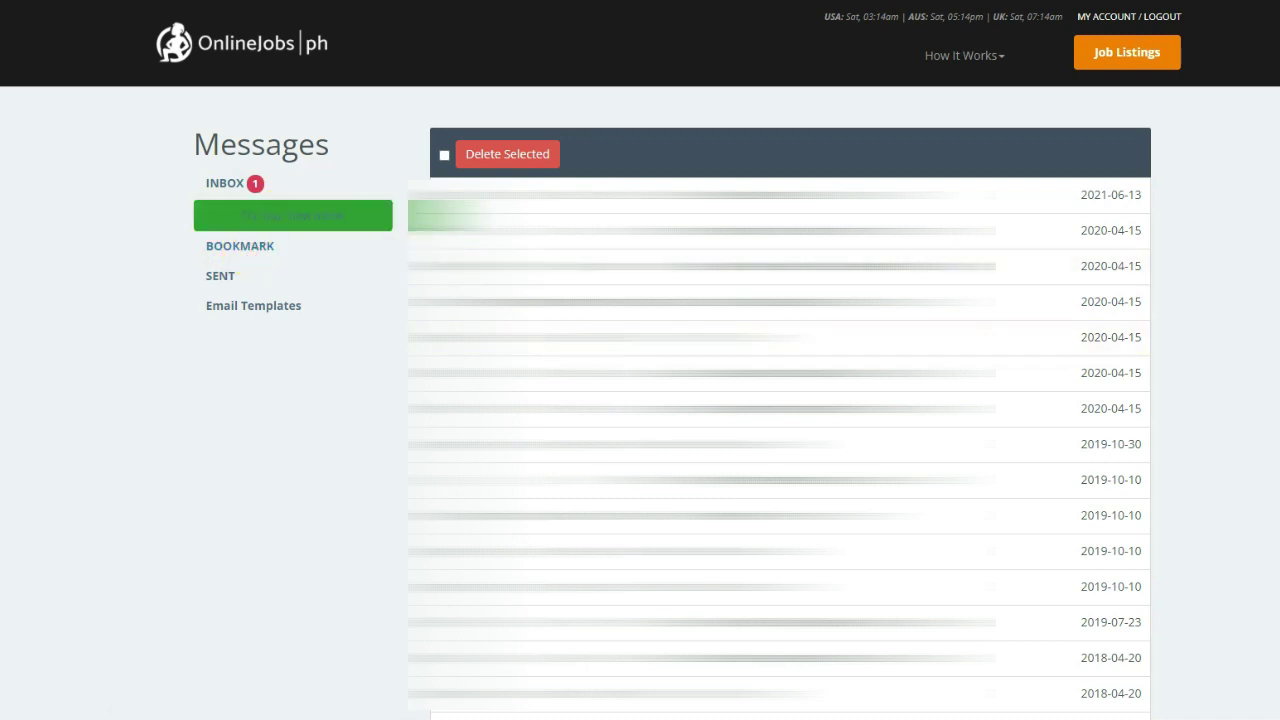
scroll(1272, 410, "down", 4)
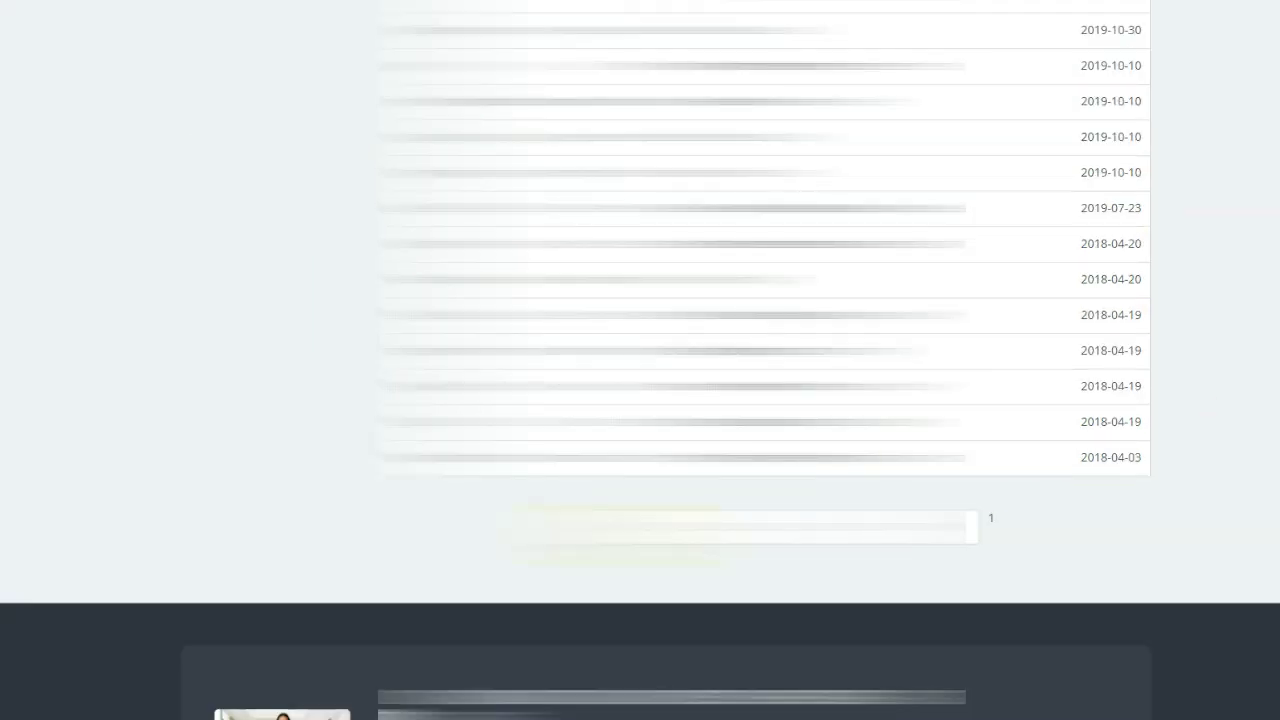
left_click(991, 518)
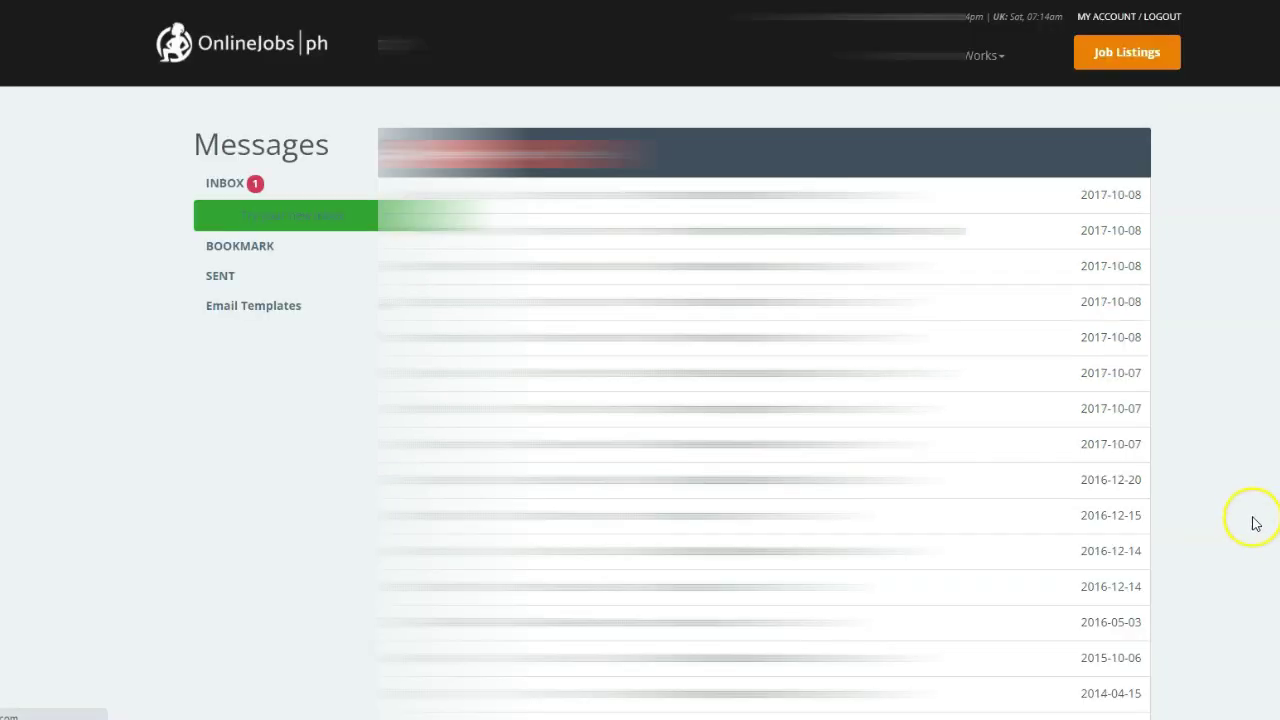
scroll(971, 508, "down", 4)
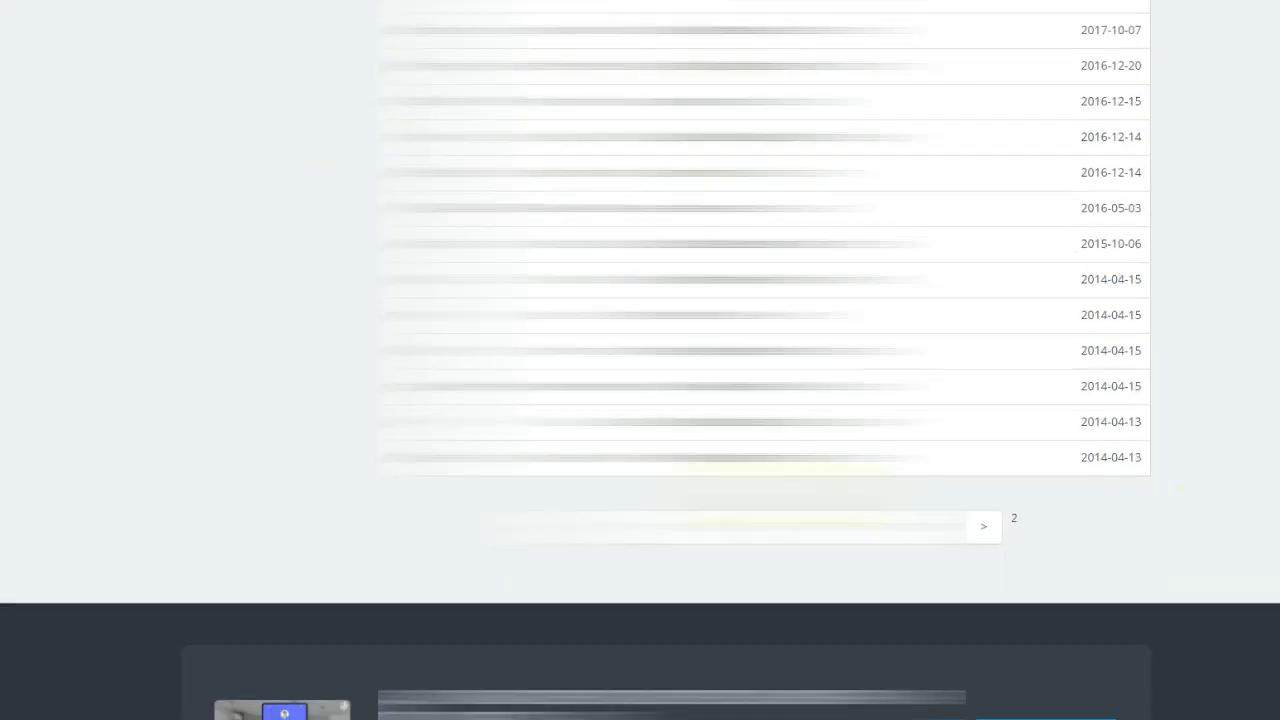
scroll(960, 670, "up", 3)
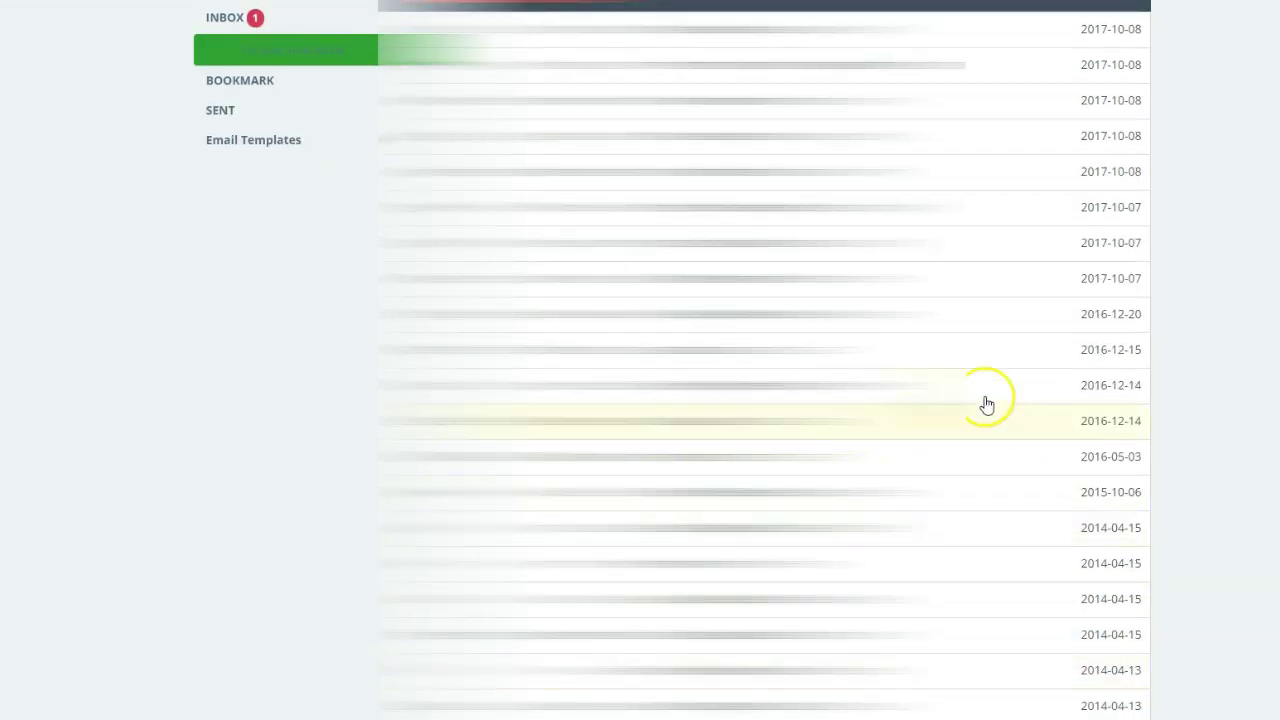
scroll(764, 670, "down", 3)
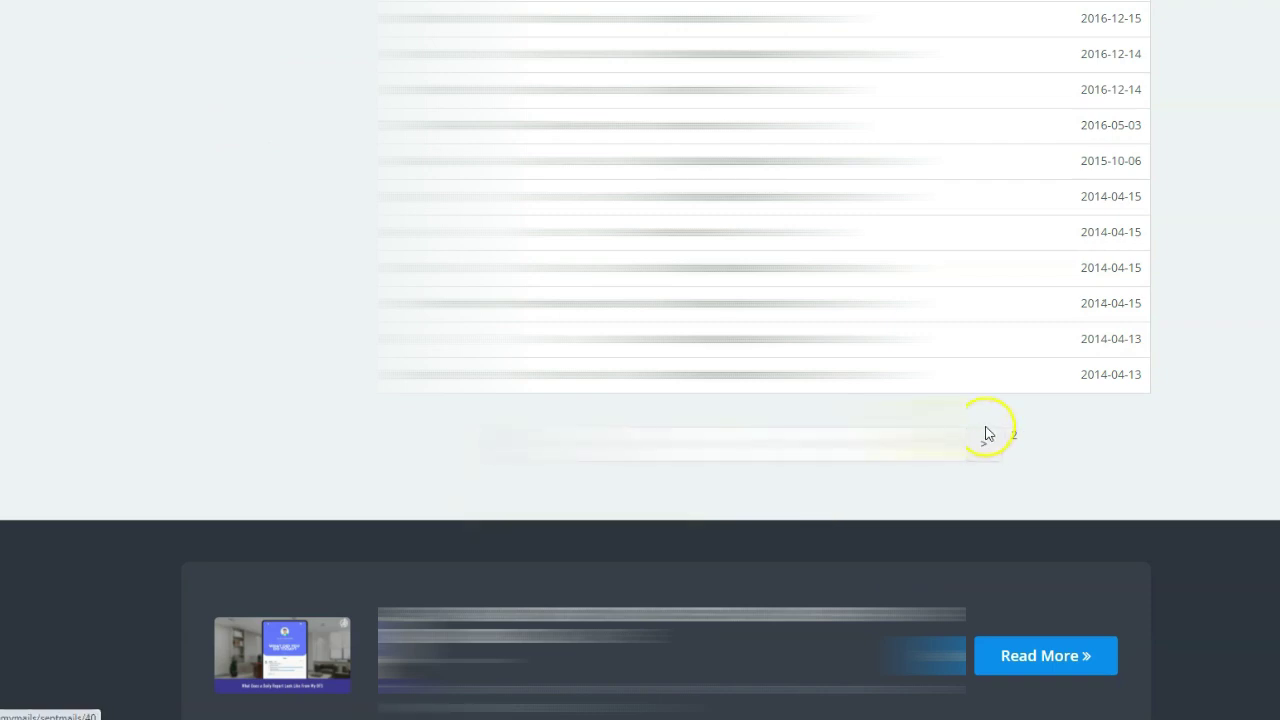
left_click(988, 440)
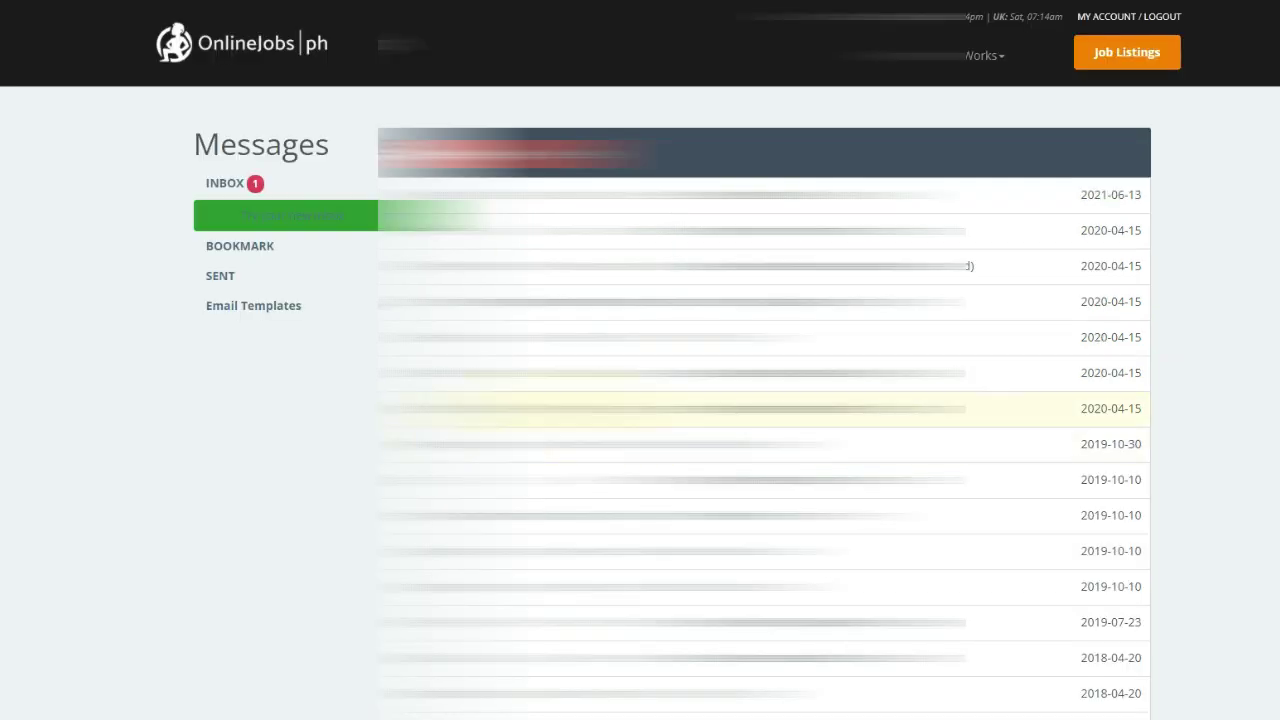
Open the message inbox and look through the dates of the received messages
left_click(212, 184)
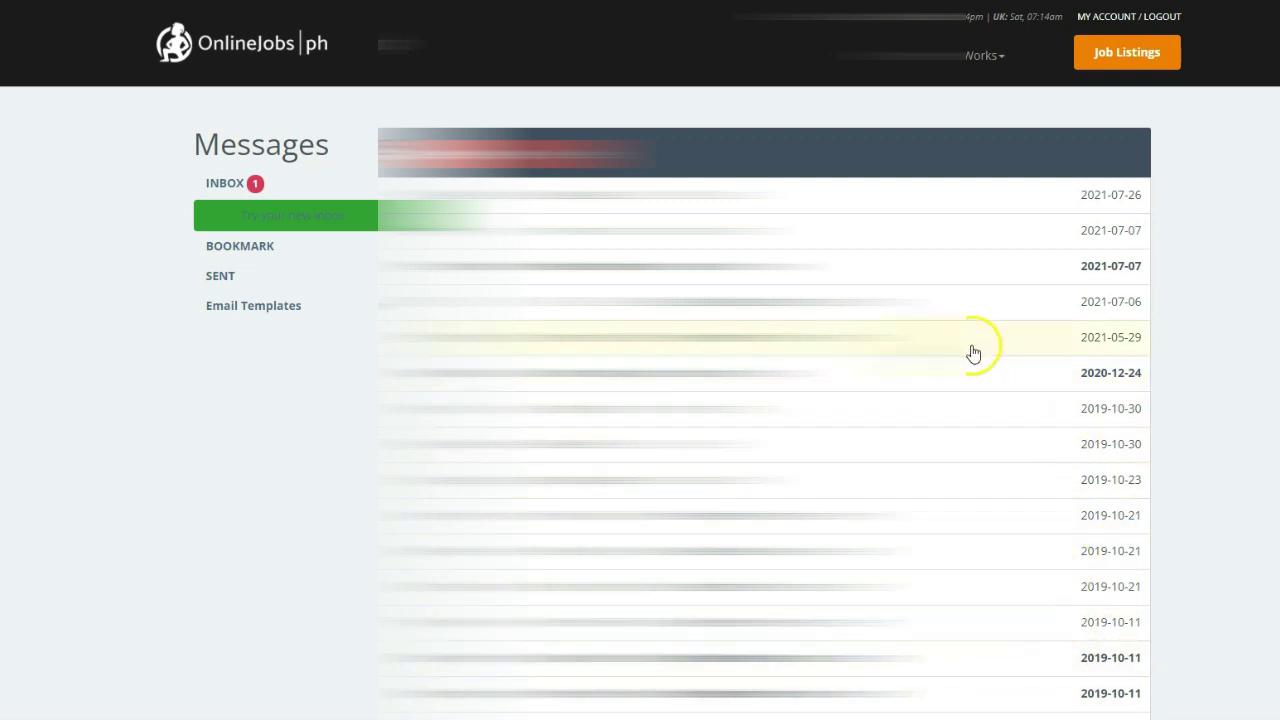
scroll(1092, 386, "down", 3)
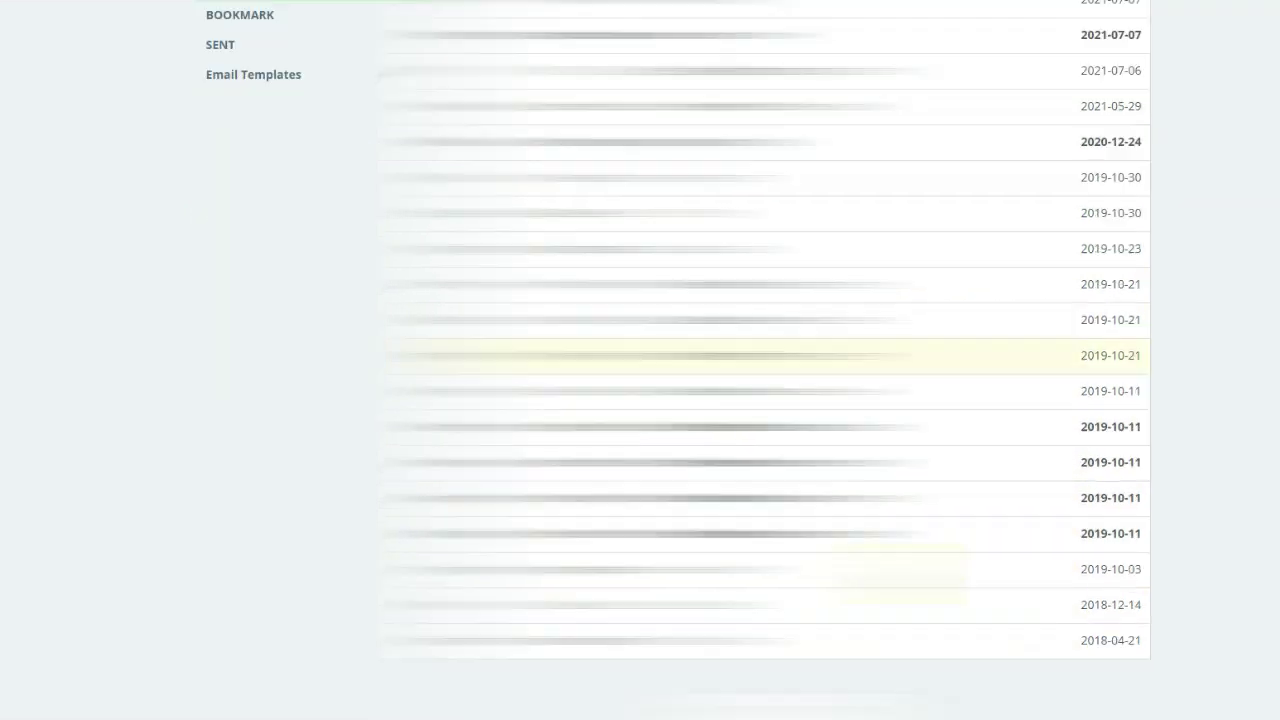
scroll(764, 360, "up", 3)
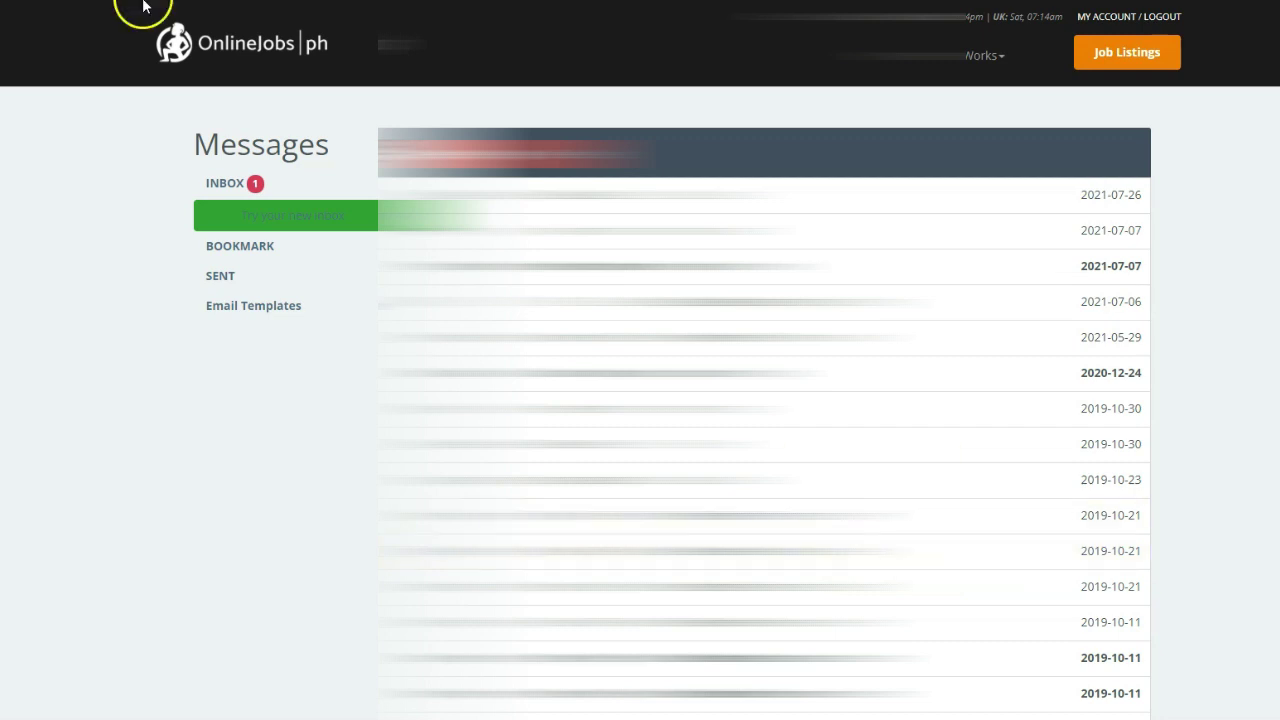
Go to the My Account home page and look over its profile card, job tracking and essential resources sections
left_click(207, 43)
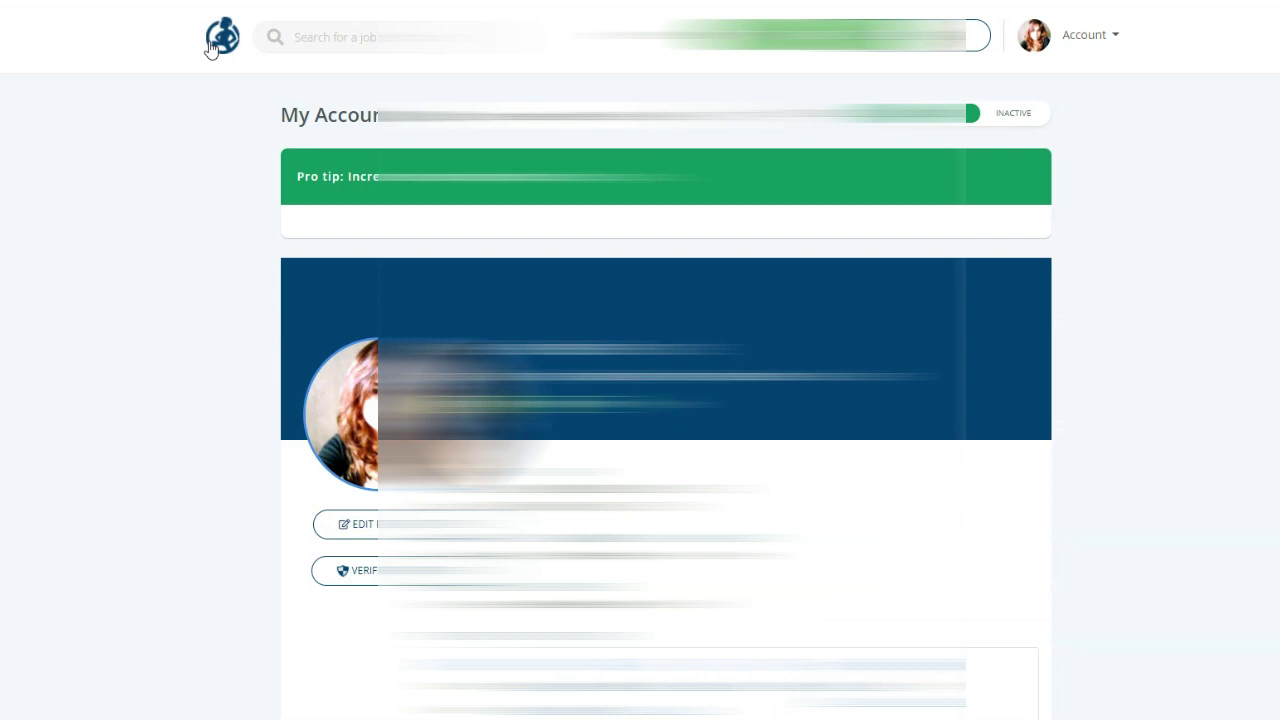
scroll(1000, 428, "down", 3)
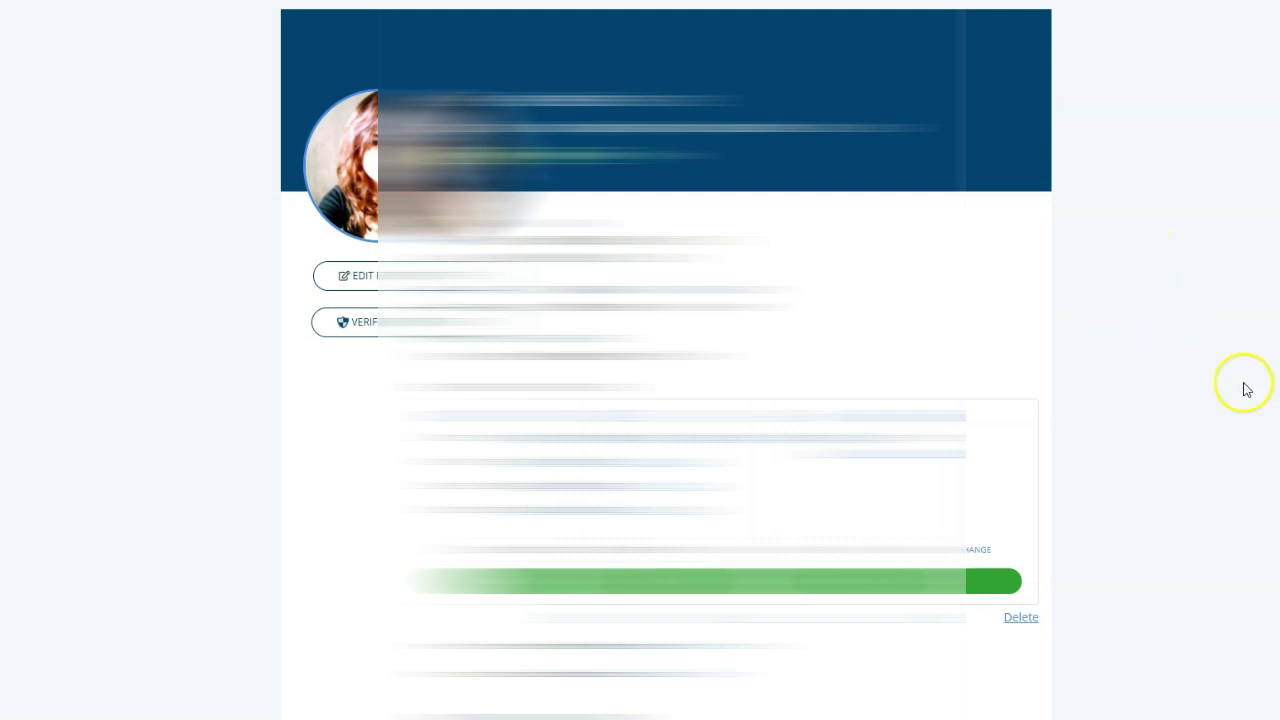
scroll(1109, 386, "up", 3)
scroll(665, 400, "down", 10)
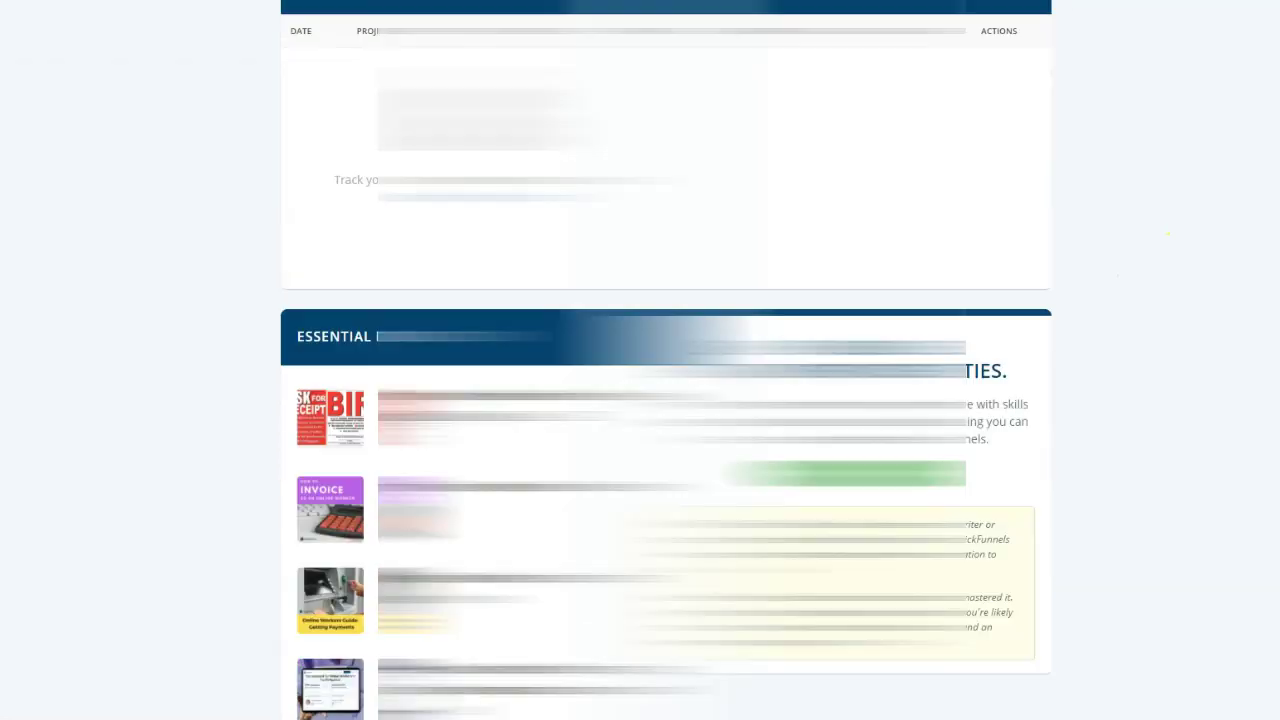
scroll(665, 400, "up", 10)
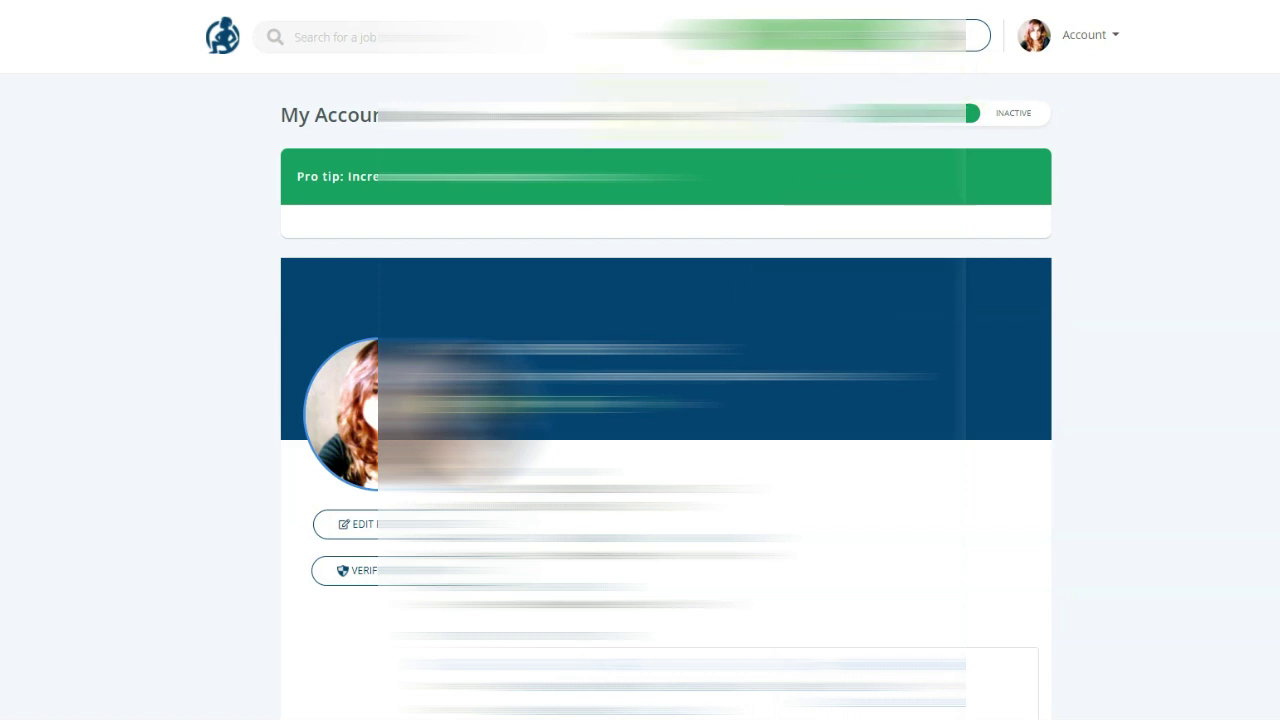
Reopen the list of job applications from the account home page
left_click(1081, 40)
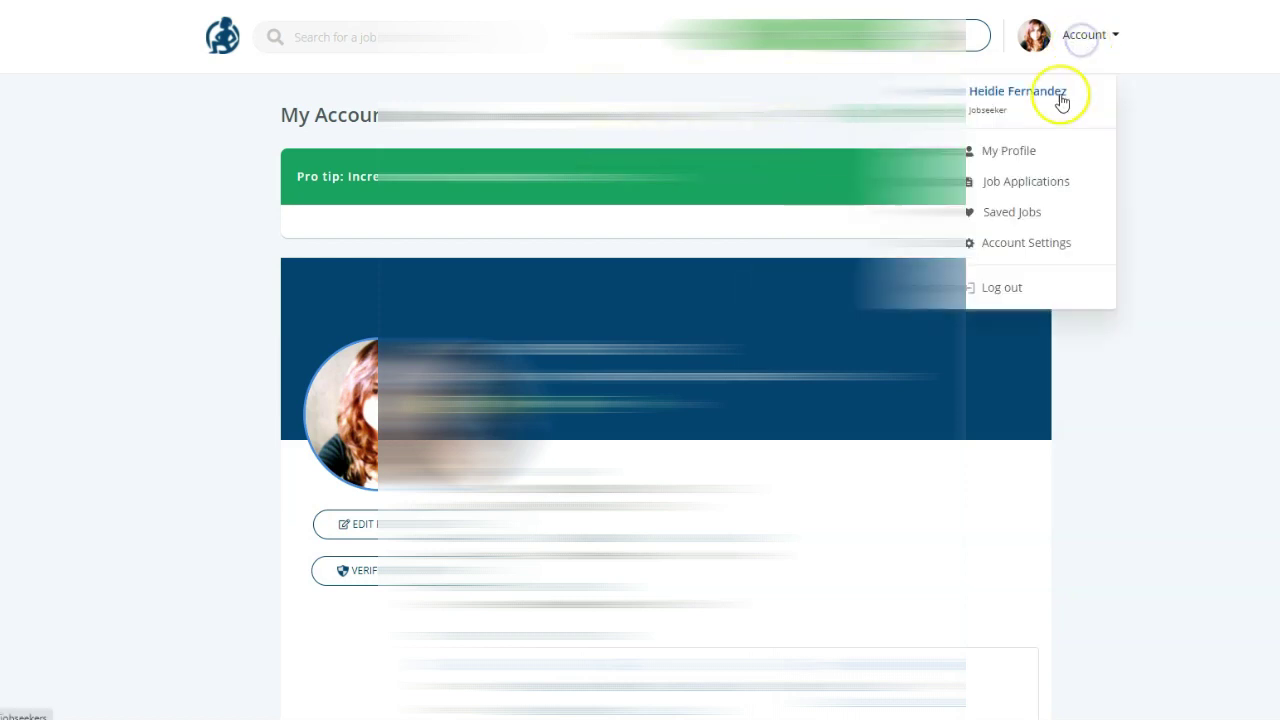
left_click(1024, 181)
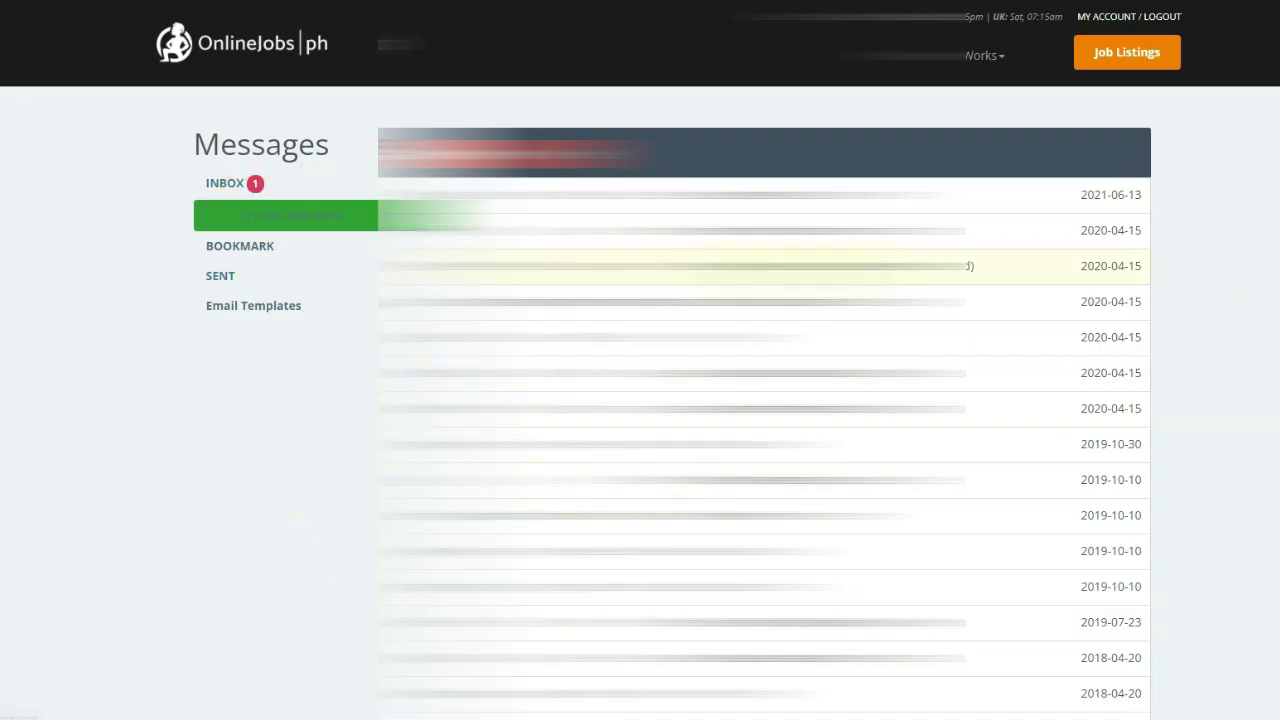
left_click(1115, 329)
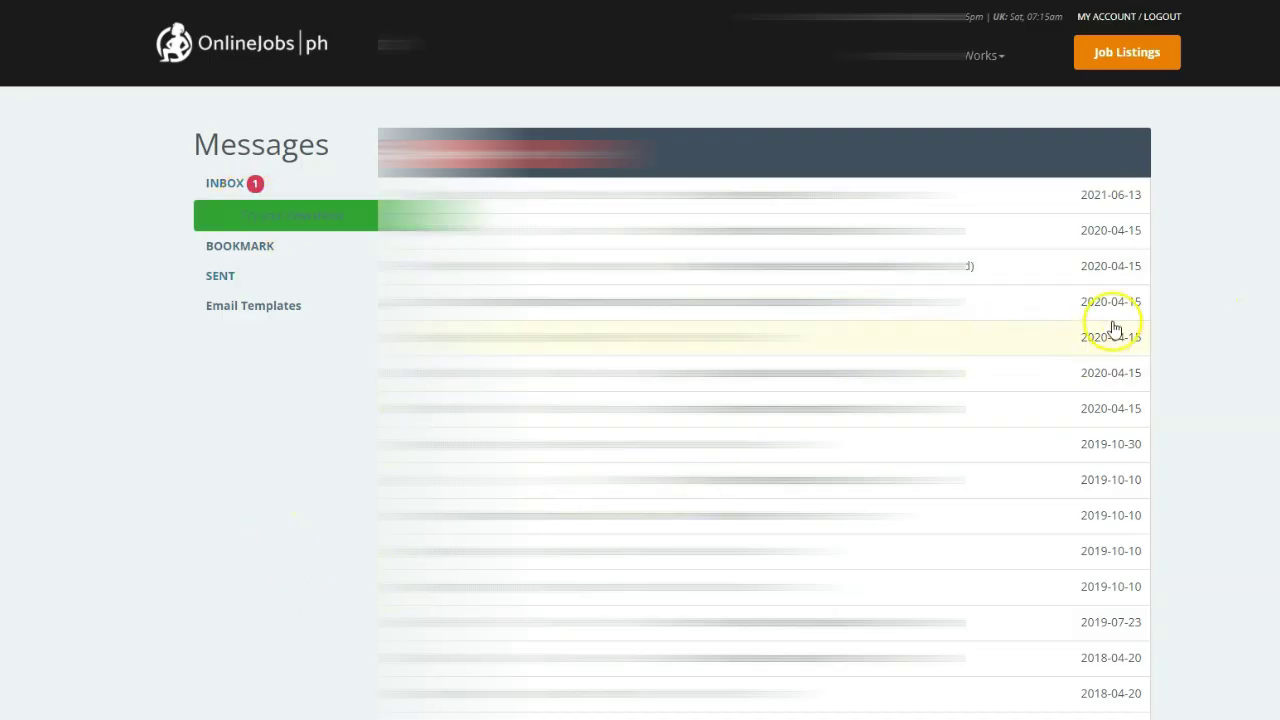